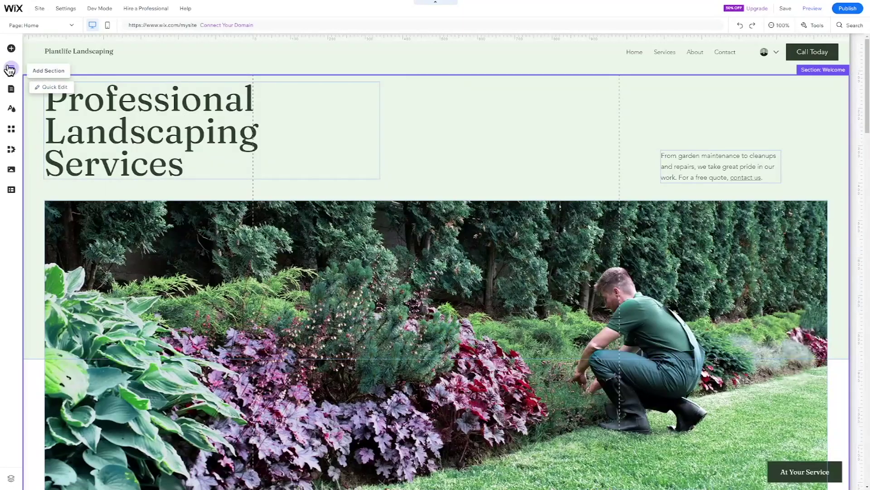
# Add the Welcome to Our Site section above the hero, moving its heading, paragraph, Read More button and line into column 2.
pyautogui.click(10, 69)
pyautogui.moveTo(148, 259); pyautogui.dragTo(507, 101)
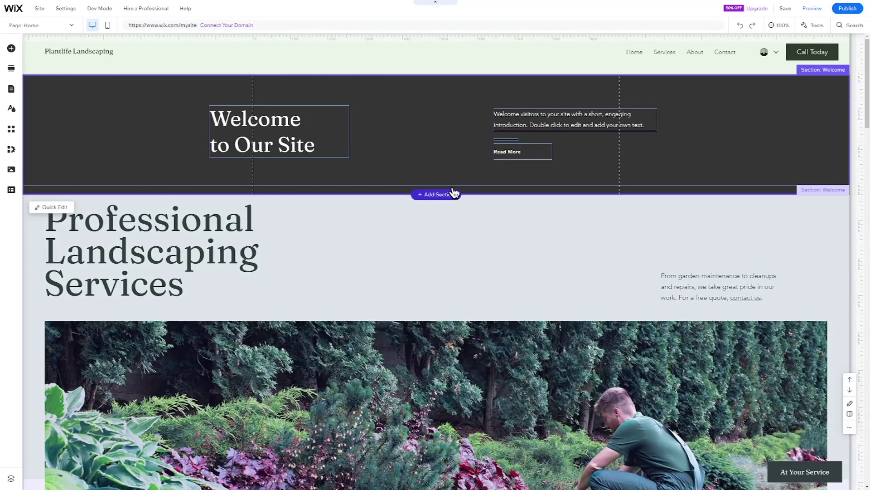
pyautogui.click(549, 122)
pyautogui.moveTo(243, 125); pyautogui.dragTo(389, 94)
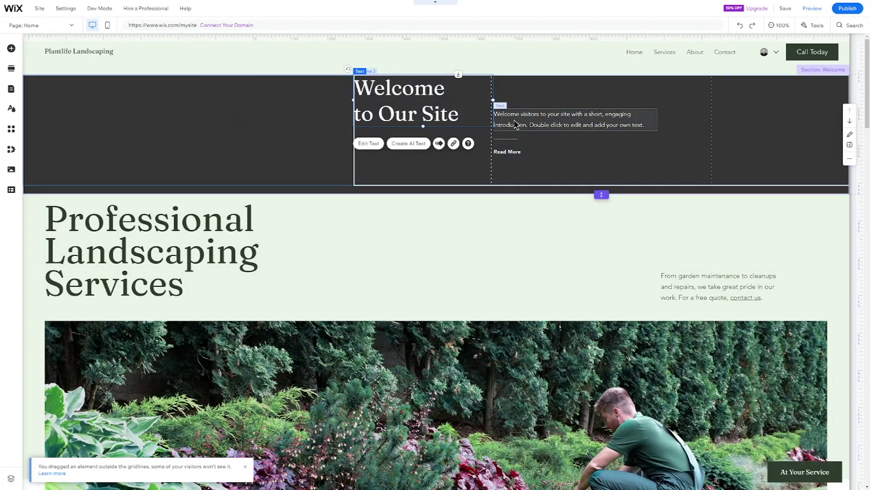
pyautogui.moveTo(506, 120); pyautogui.dragTo(354, 142)
pyautogui.moveTo(517, 151); pyautogui.dragTo(418, 170)
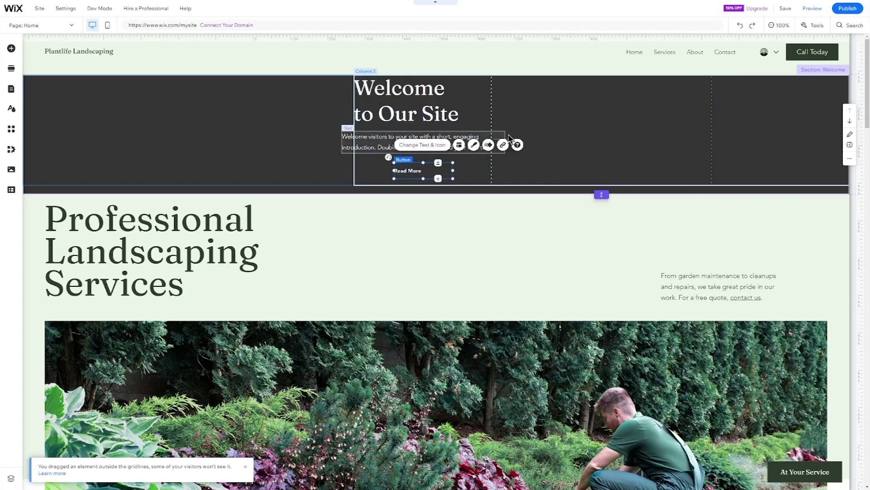
pyautogui.click(510, 136)
pyautogui.moveTo(510, 136); pyautogui.dragTo(424, 156)
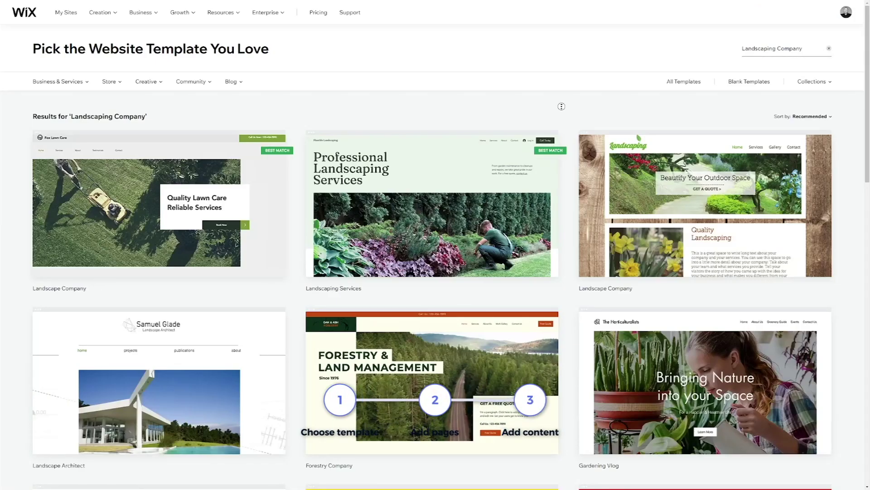
pyautogui.scroll(-2, 562, 117)
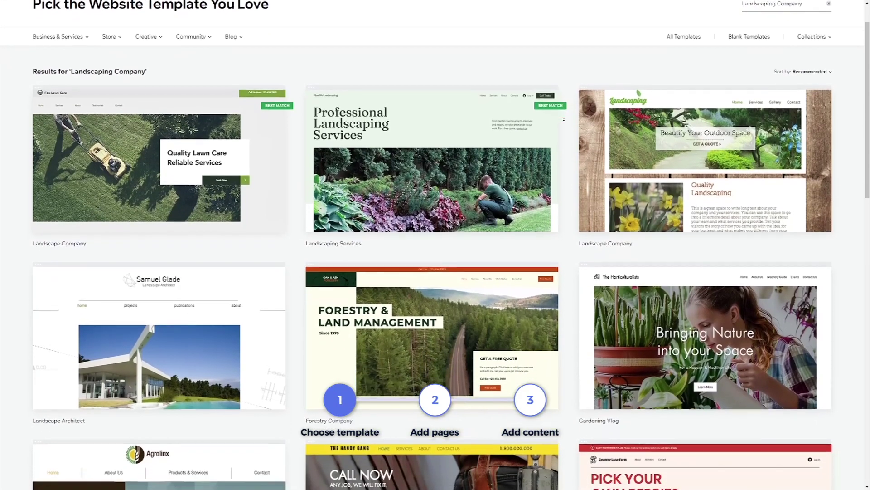
pyautogui.scroll(-3, 564, 119)
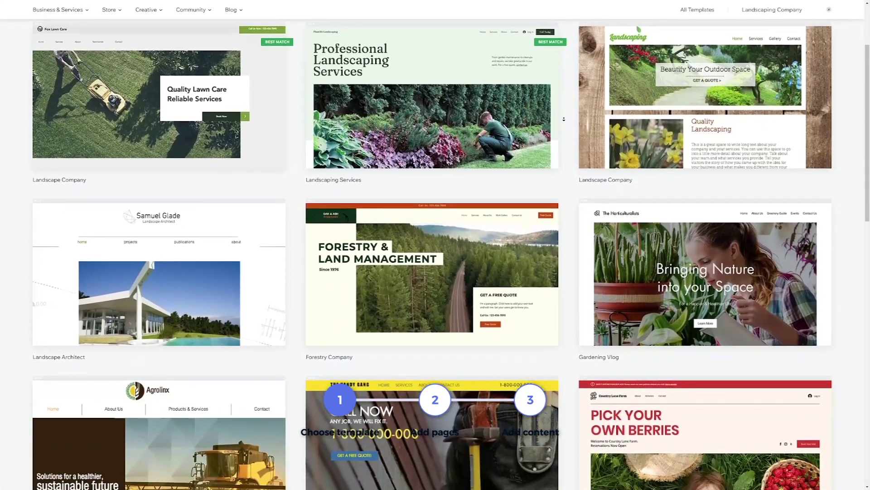
pyautogui.scroll(-3, 564, 119)
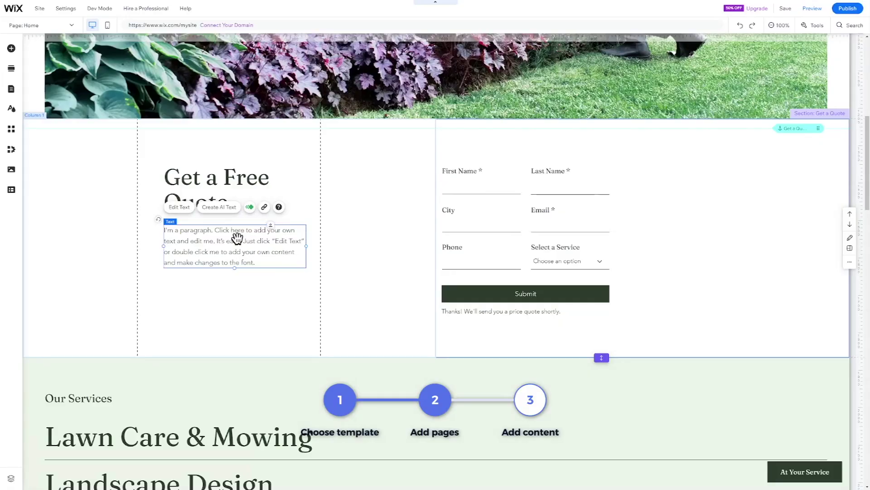
# Start AI text generation for the Get a Free Quote paragraph and begin entering the business type.
pyautogui.doubleClick(246, 254)
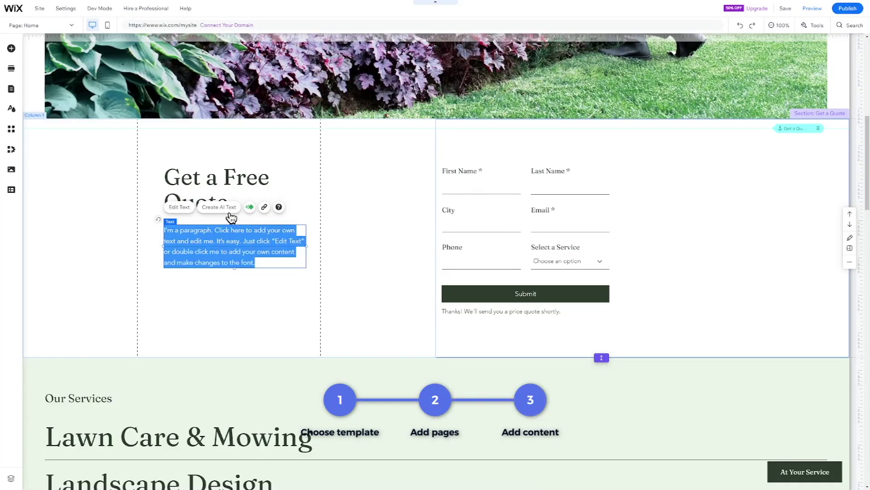
pyautogui.click(229, 211)
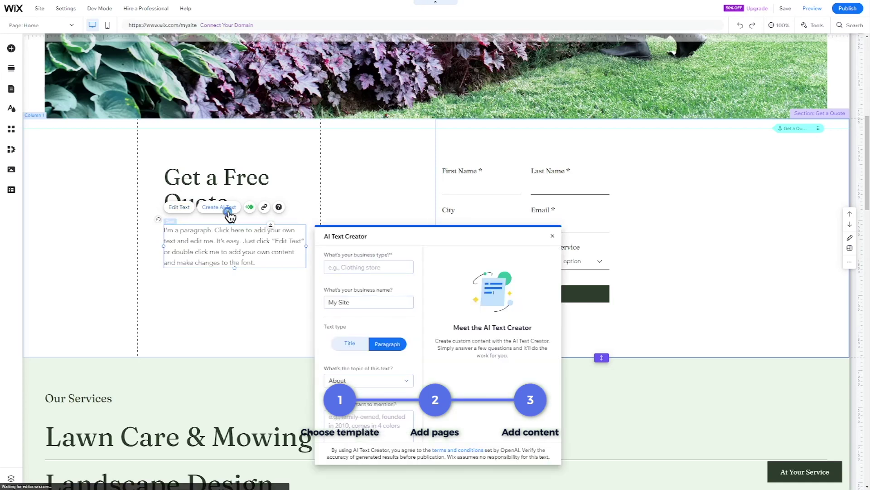
pyautogui.click(350, 268)
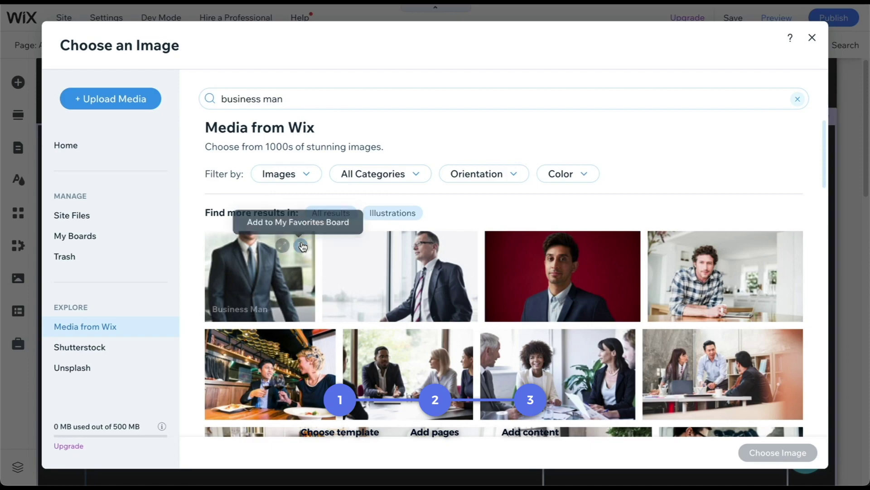
pyautogui.scroll(-5, 316, 240)
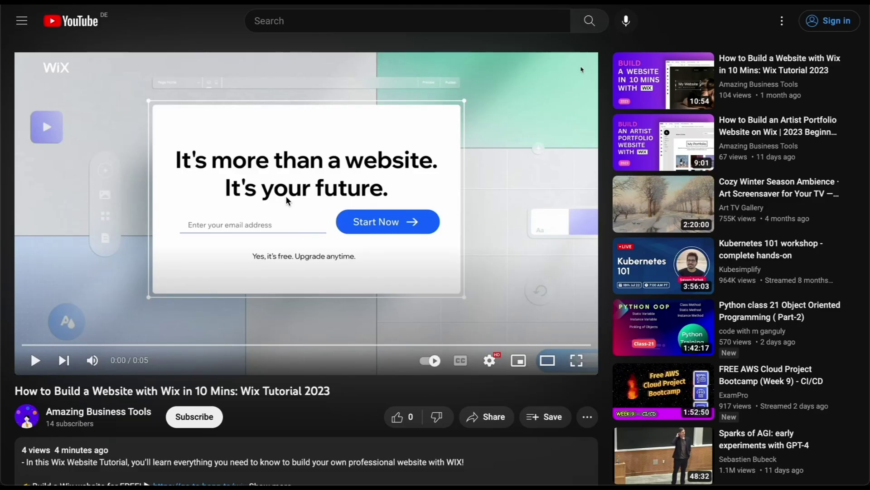
pyautogui.scroll(-3, 287, 201)
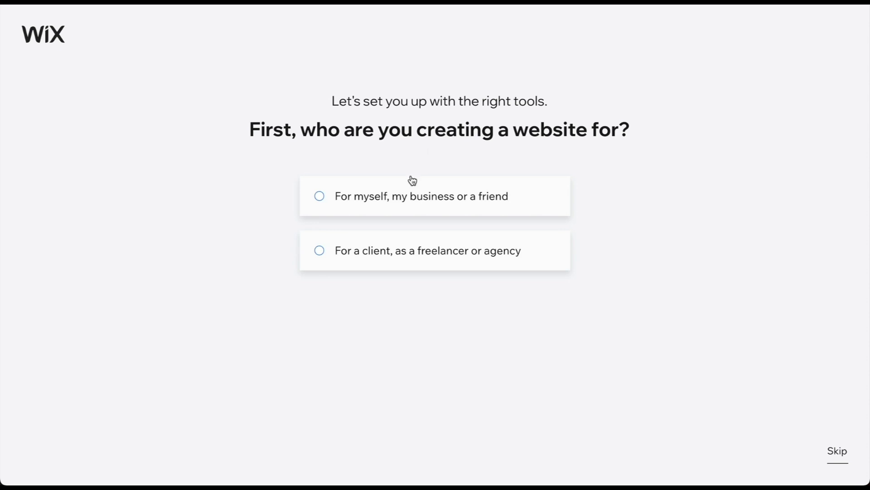
# Mark the site as for your own business and choose Landscaping Company as the site type.
pyautogui.click(431, 198)
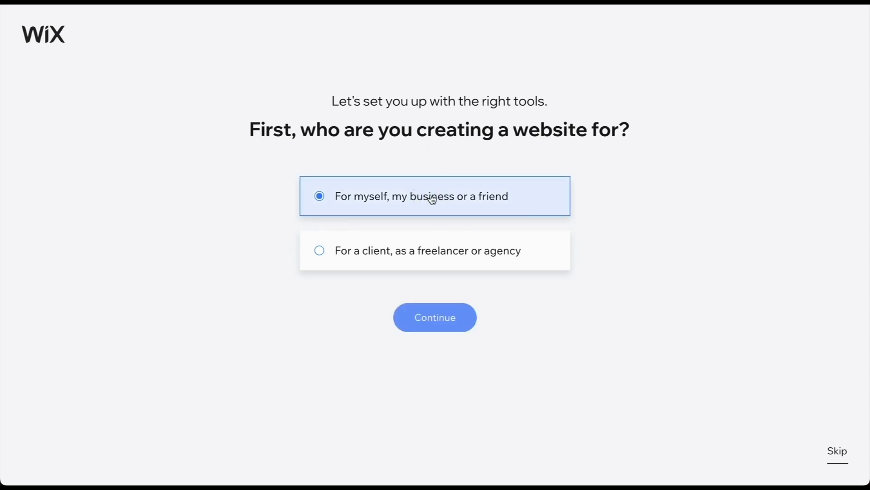
pyautogui.click(433, 323)
pyautogui.write('Lands')
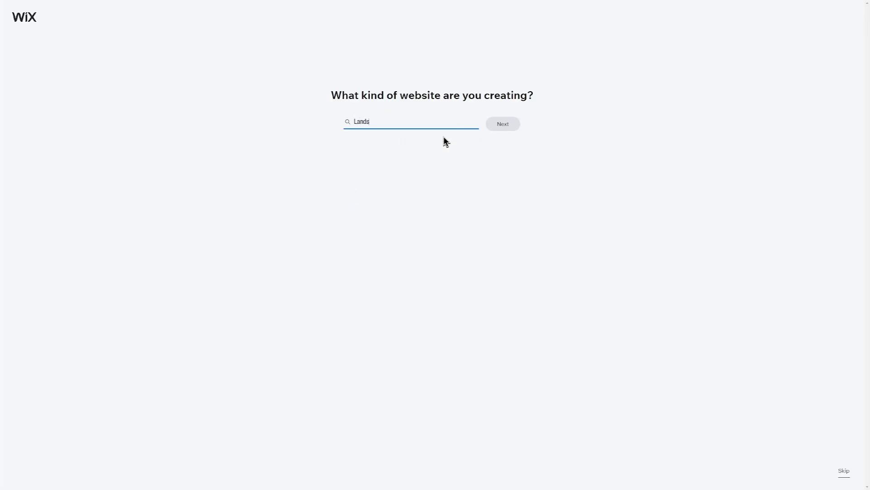
pyautogui.write('caping Com')
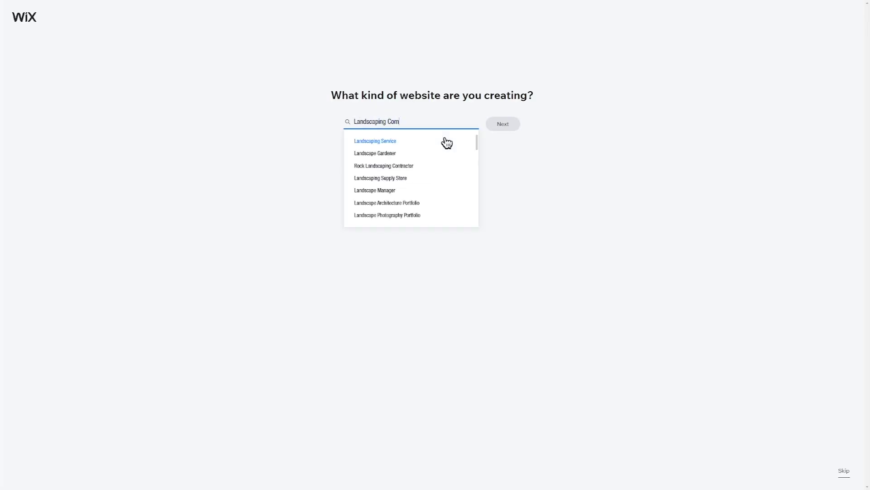
pyautogui.write('pany')
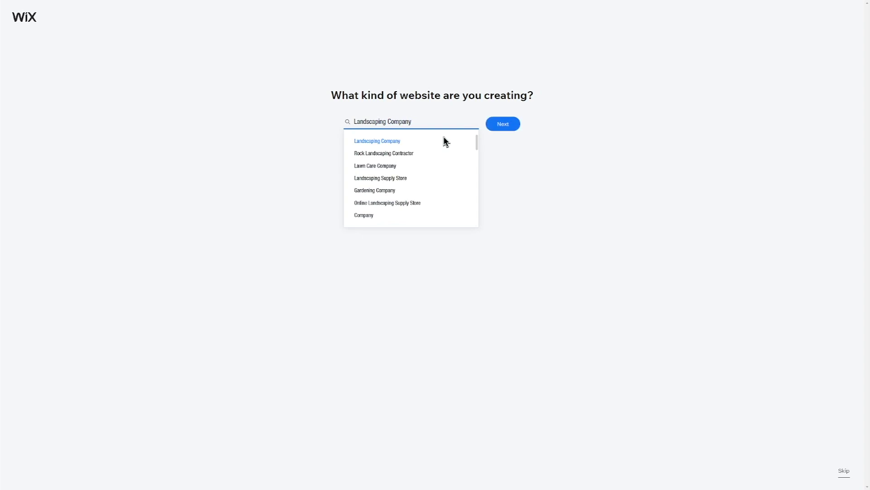
pyautogui.click(497, 128)
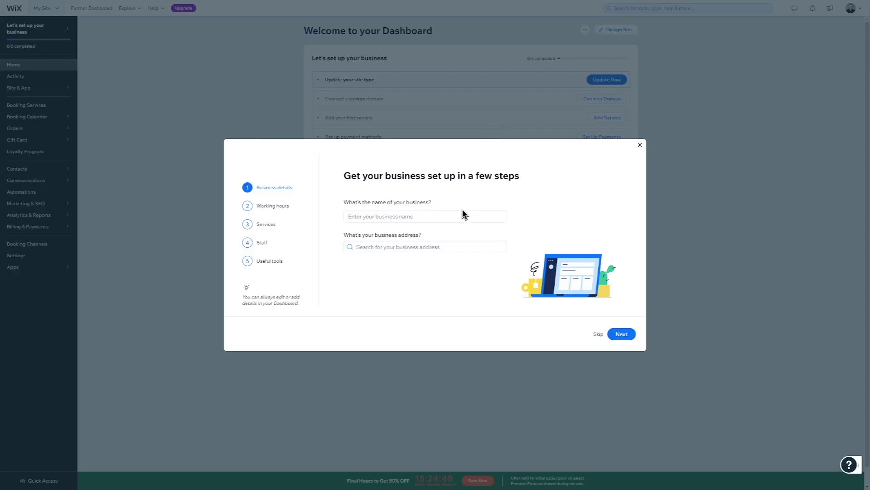
# Enter Mike's Landscaping as the business name and confirm the business details.
pyautogui.click(461, 216)
pyautogui.write('Mik')
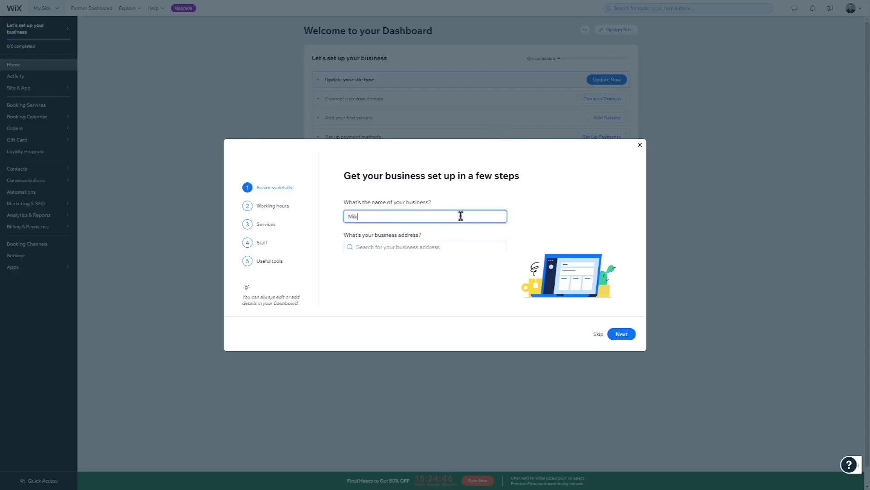
pyautogui.write("e's Landscaping")
pyautogui.click(271, 206)
# Accept the default working hours, suggested services and staff entry, and skip the extra tools.
pyautogui.click(621, 336)
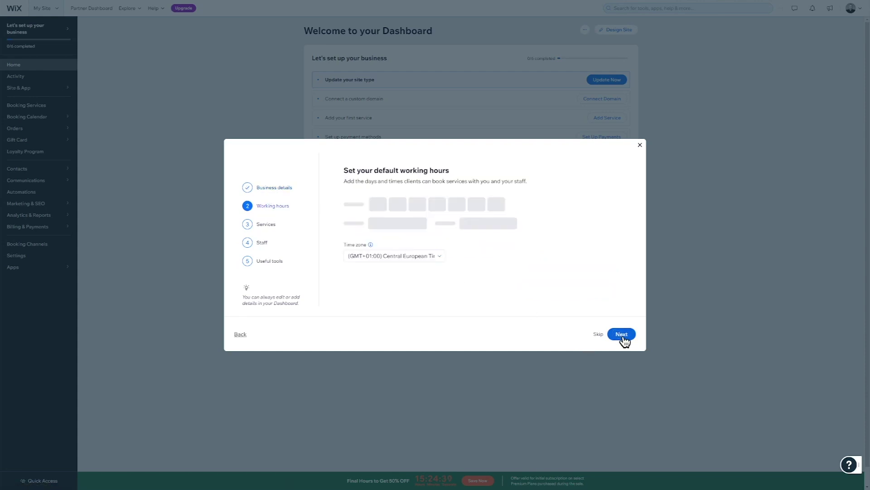
pyautogui.click(623, 335)
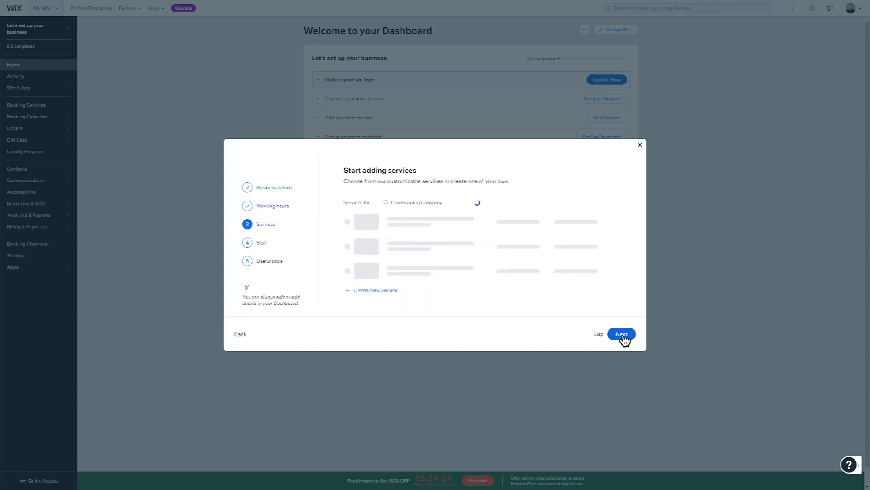
pyautogui.click(622, 334)
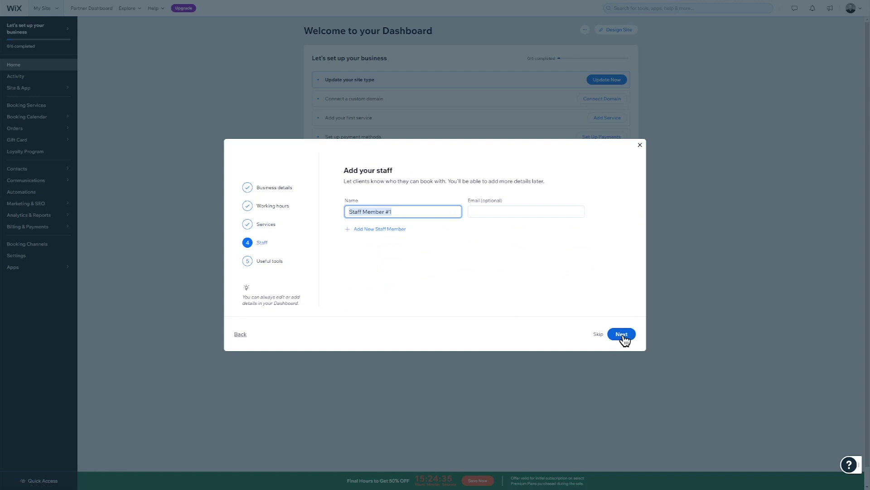
pyautogui.click(622, 334)
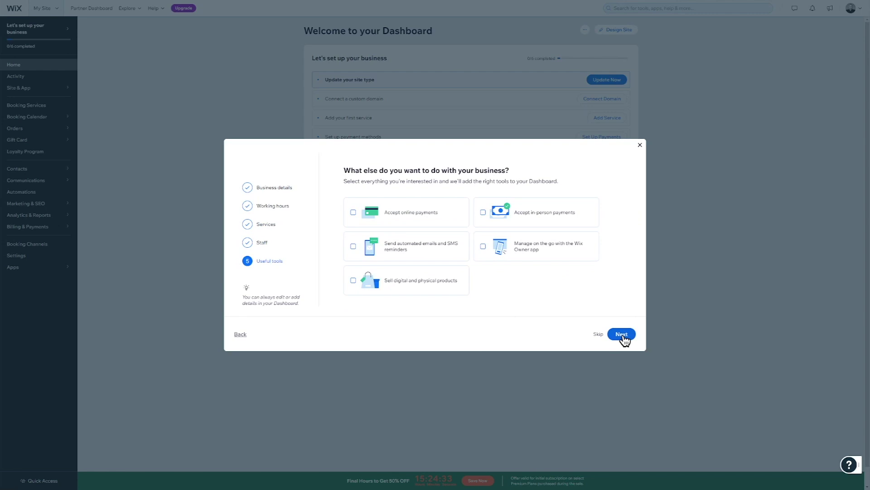
pyautogui.click(621, 334)
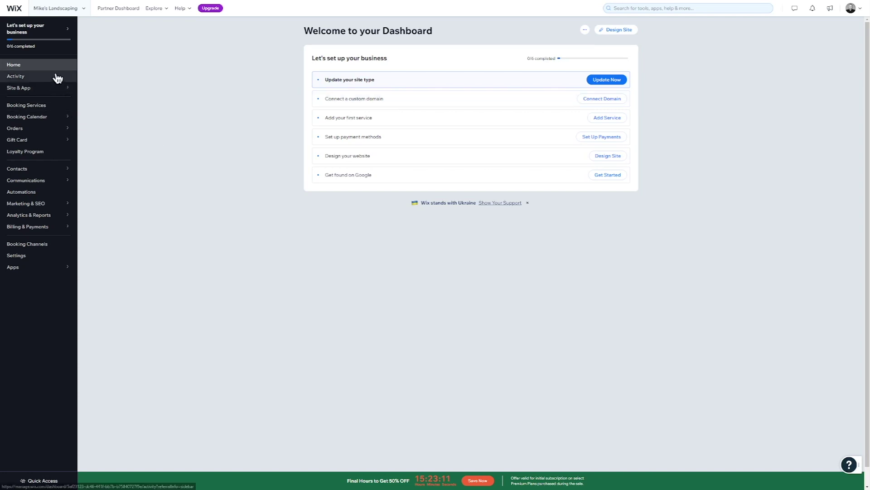
# Review the dashboard sidebar menus and move on to designing the website.
pyautogui.moveTo(54, 88)
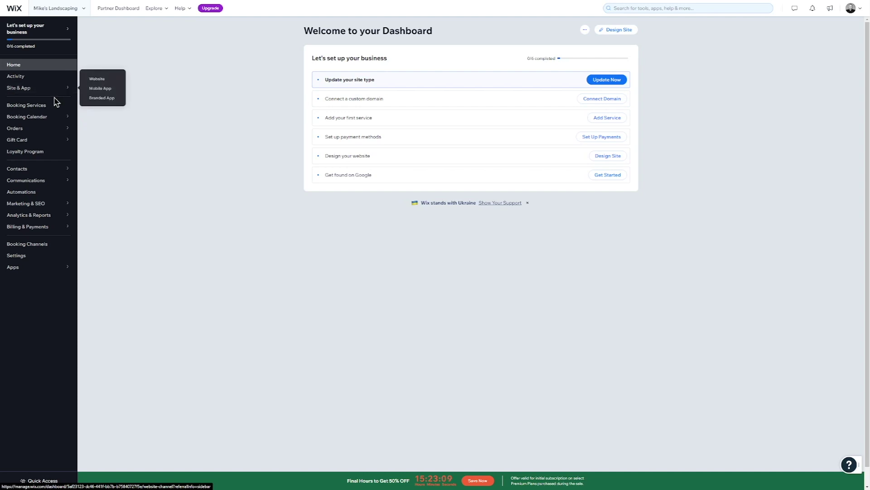
pyautogui.moveTo(57, 134)
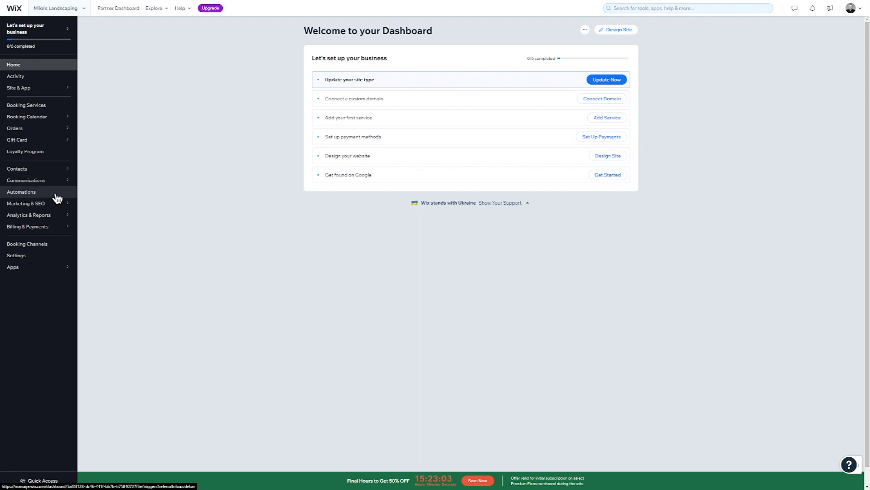
pyautogui.moveTo(57, 219)
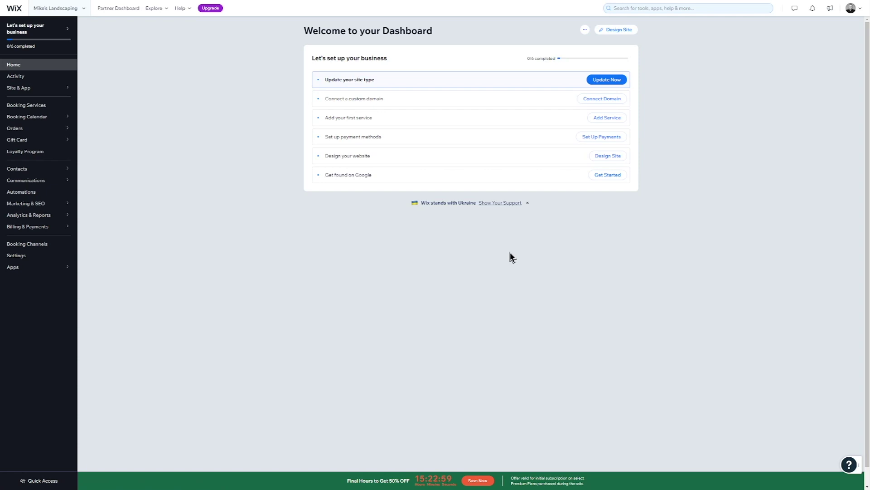
pyautogui.click(618, 30)
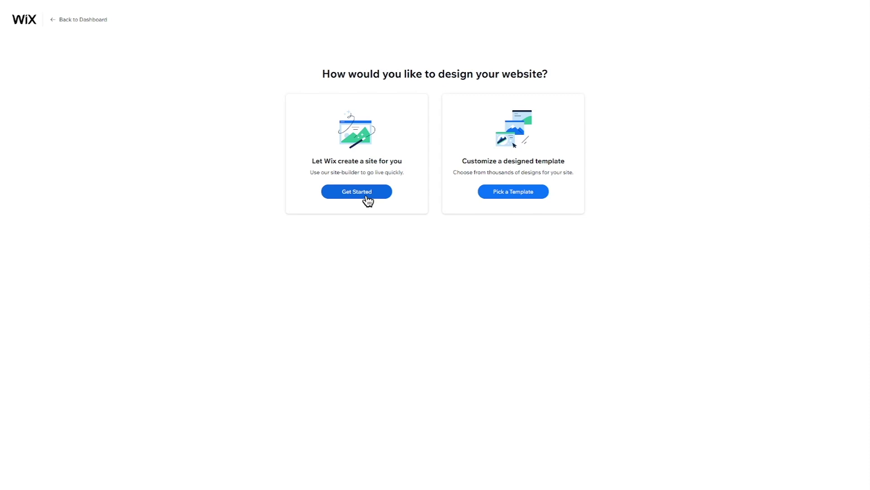
# Choose a designed template and preview the first Landscape Company design before returning to the gallery.
pyautogui.click(523, 199)
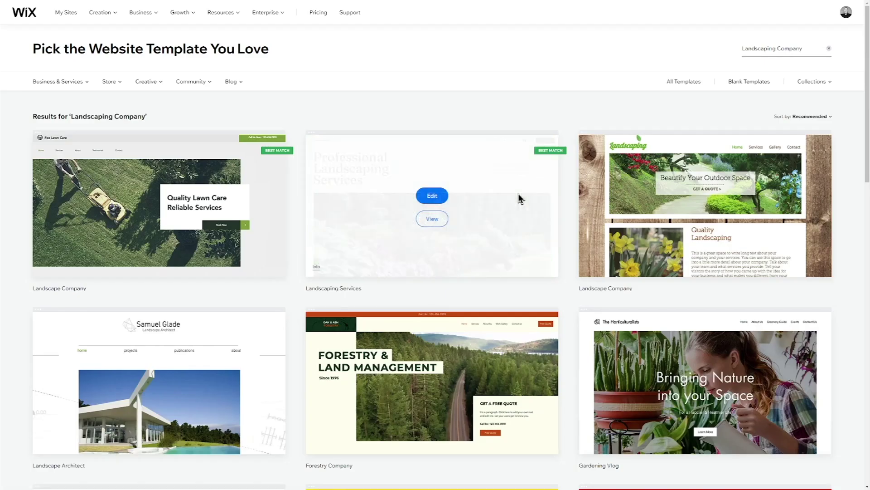
pyautogui.scroll(-9, 565, 220)
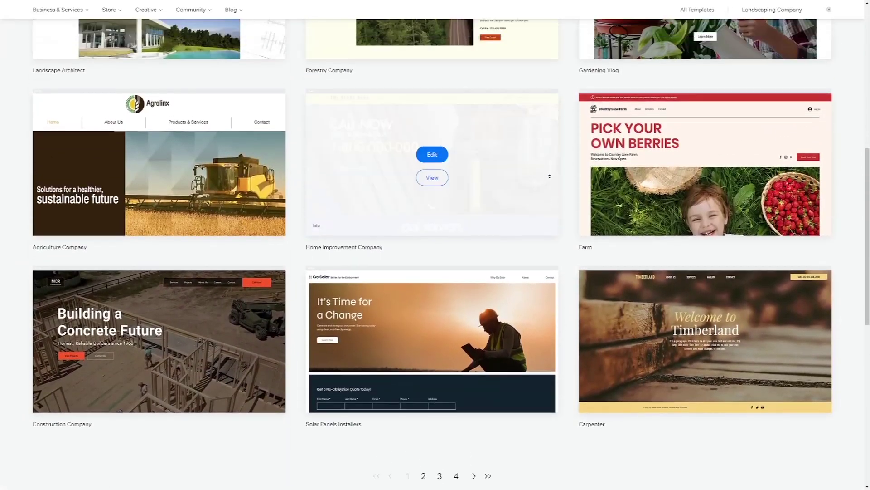
pyautogui.scroll(9, 431, 181)
pyautogui.moveTo(211, 187)
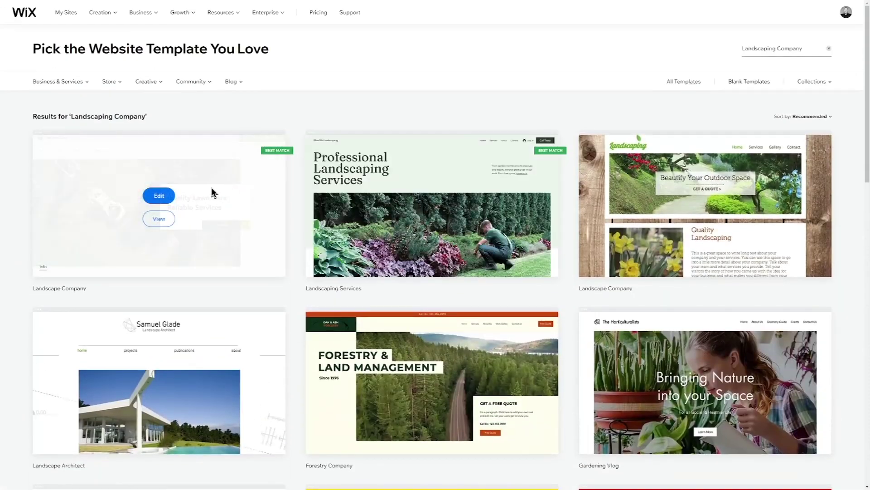
pyautogui.click(160, 219)
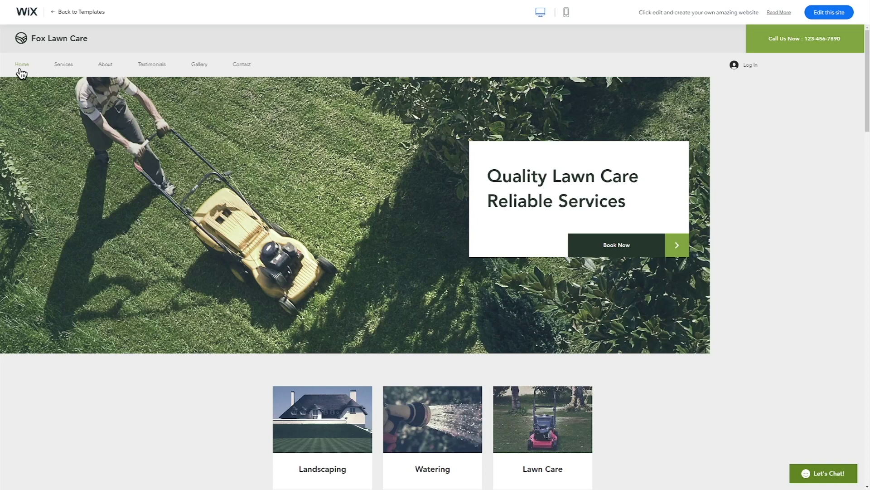
pyautogui.scroll(-2, 315, 270)
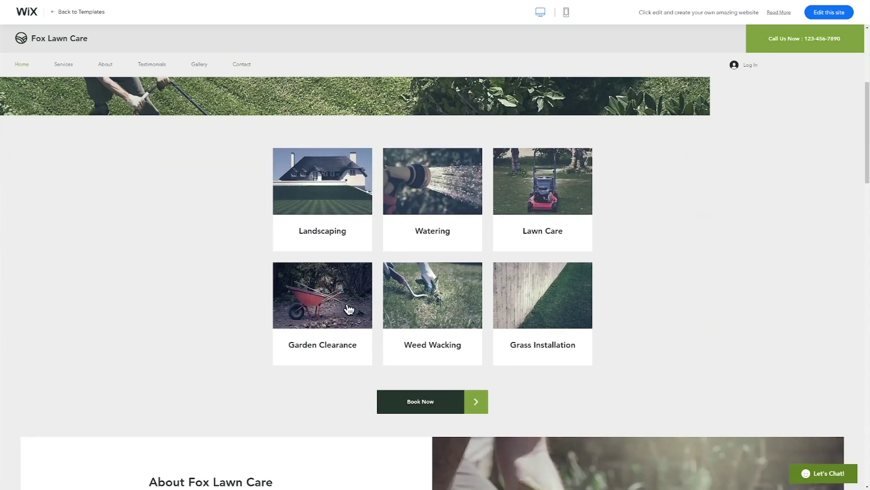
pyautogui.click(59, 12)
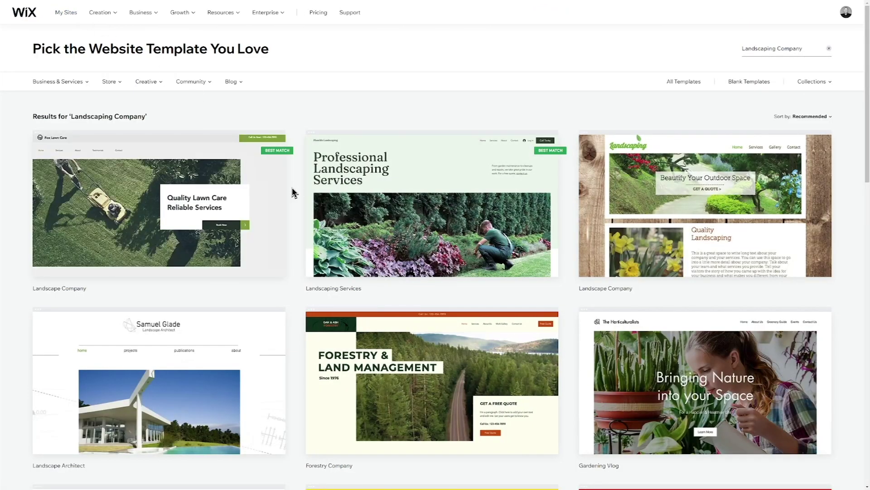
# Scroll through the Landscaping Company results, then show all templates without the search filter.
pyautogui.scroll(-1, 291, 189)
pyautogui.scroll(-1, 291, 205)
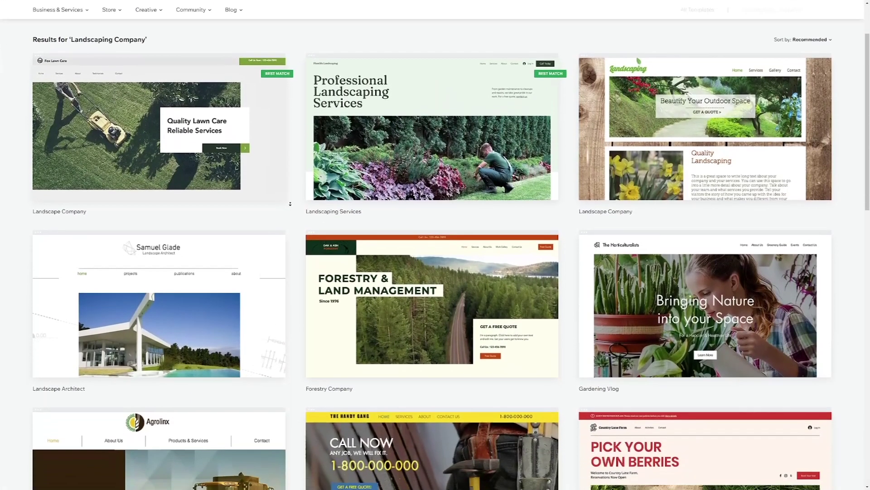
pyautogui.scroll(-1, 284, 198)
pyautogui.scroll(-1, 284, 198)
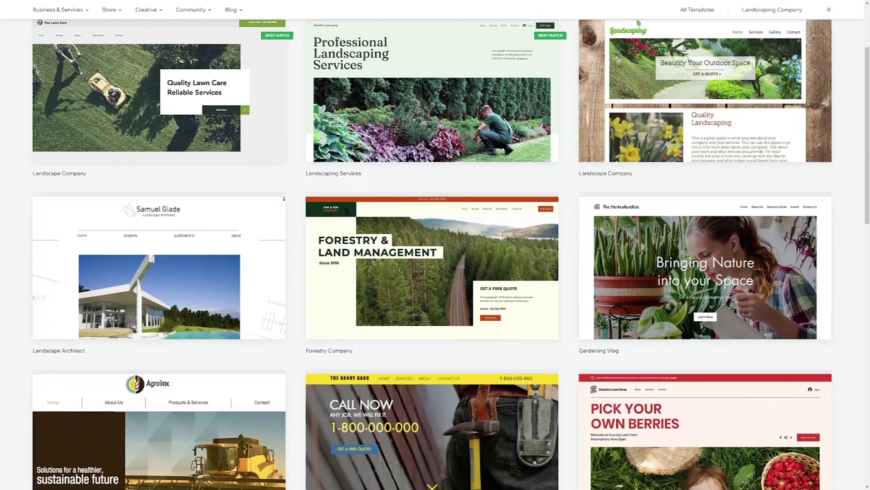
pyautogui.scroll(-1, 284, 199)
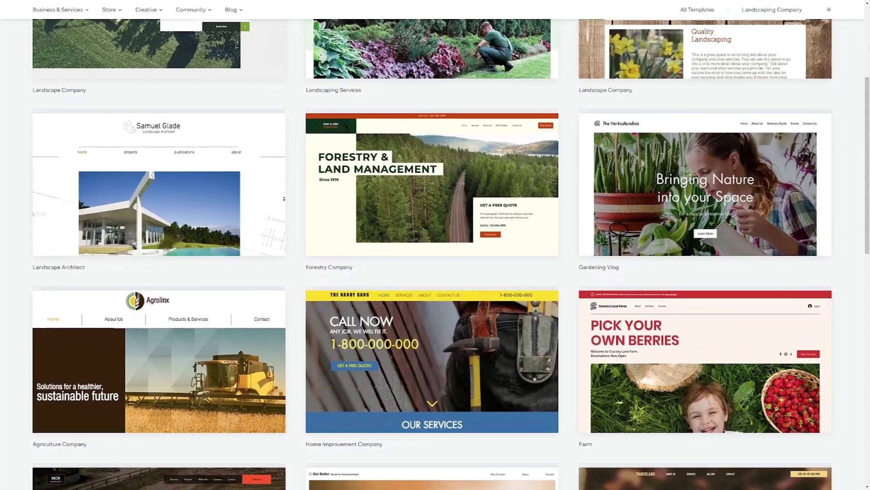
pyautogui.scroll(4, 285, 198)
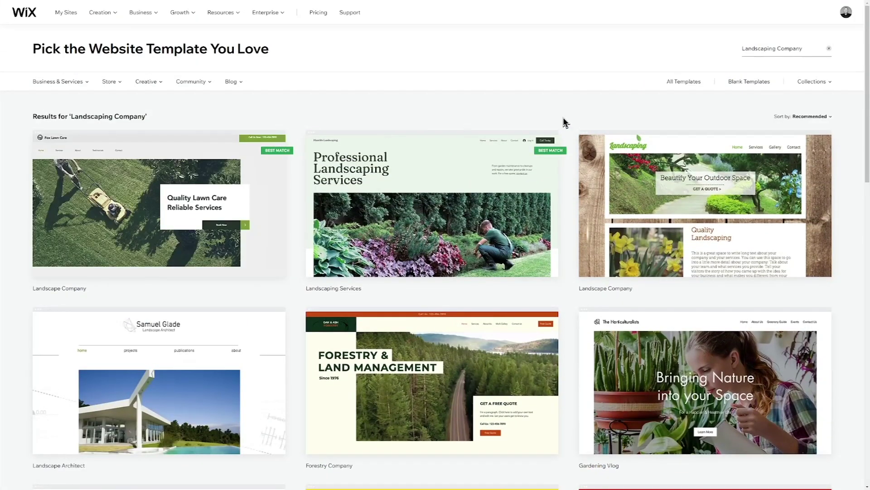
pyautogui.click(678, 85)
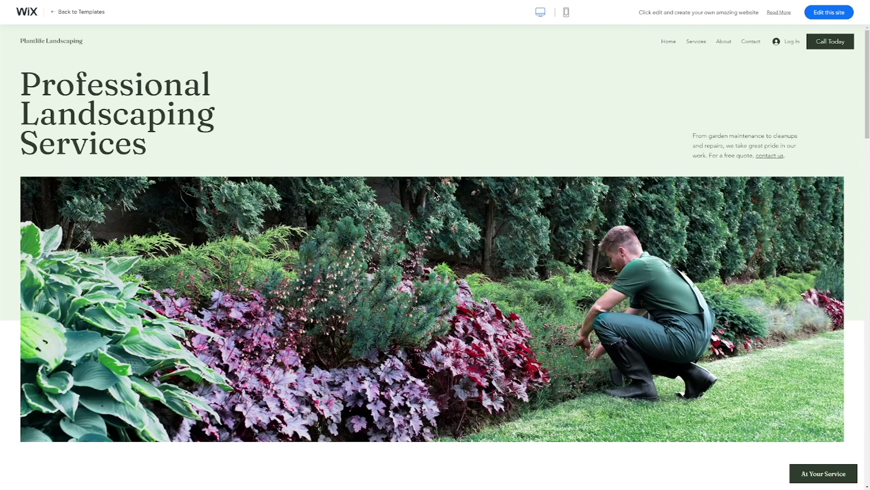
# Preview the Plantlife Landscaping template's Services and About pages and its mobile view, then return to the gallery.
pyautogui.scroll(-6, 438, 200)
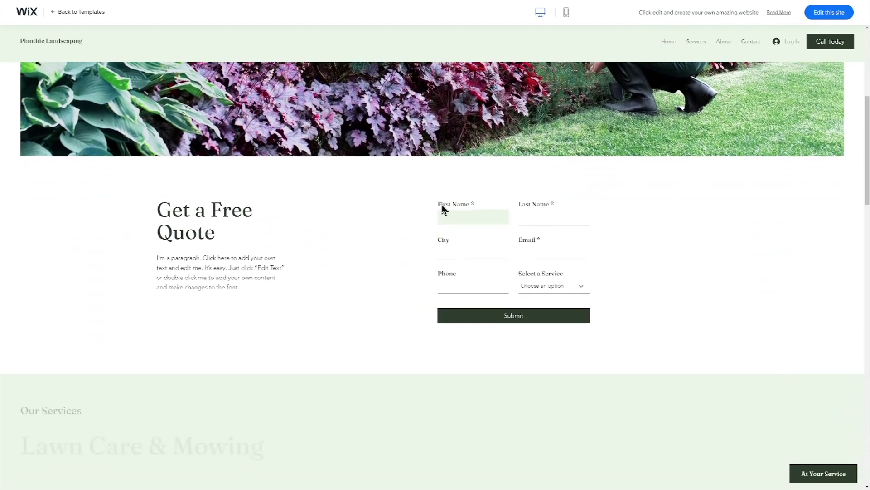
pyautogui.click(696, 41)
pyautogui.click(724, 42)
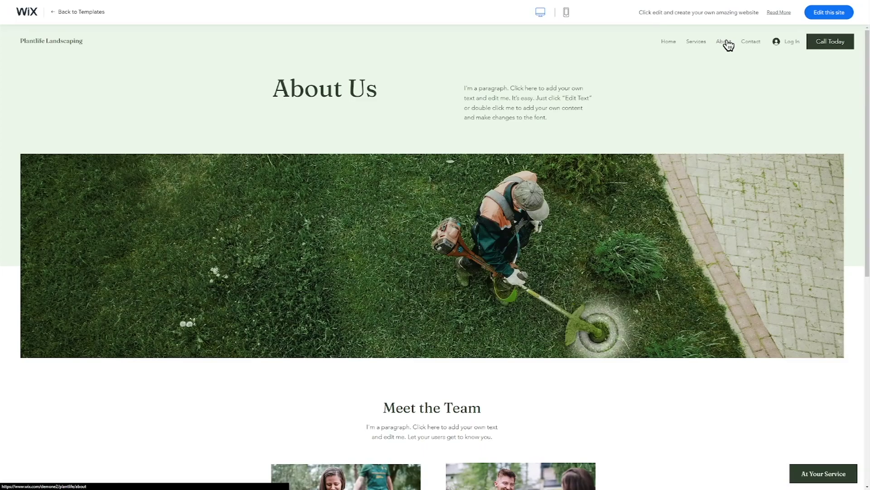
pyautogui.click(565, 14)
pyautogui.moveTo(486, 179); pyautogui.dragTo(488, 216)
pyautogui.scroll(-10, 472, 237)
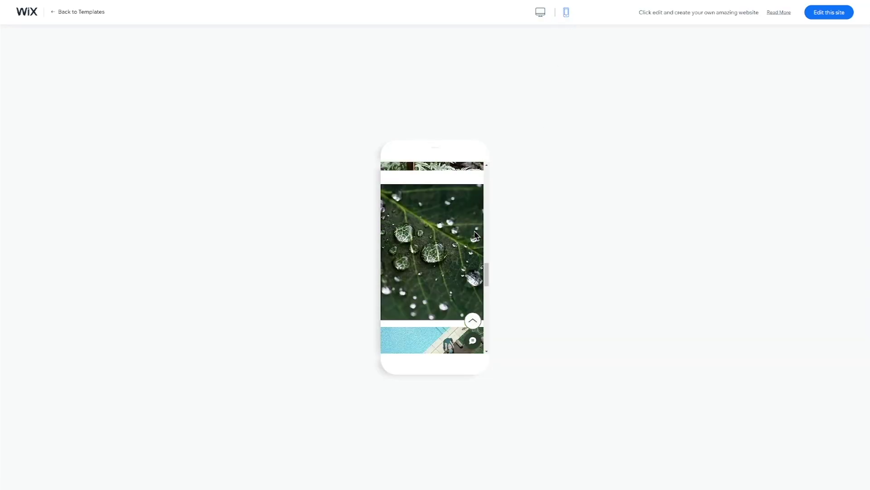
pyautogui.scroll(-3, 476, 235)
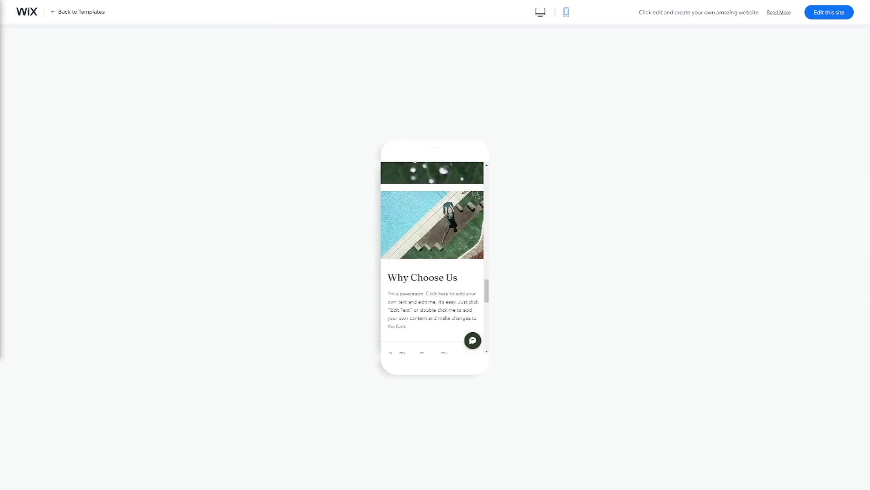
pyautogui.click(74, 12)
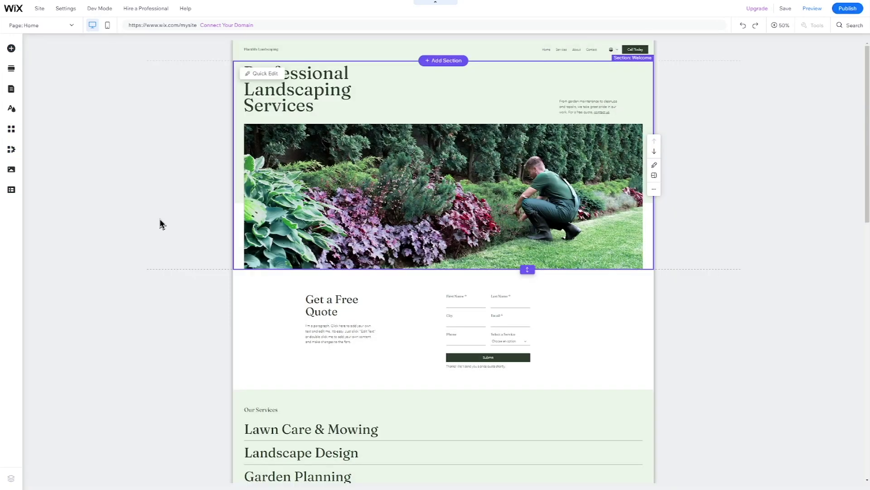
pyautogui.moveTo(13, 13)
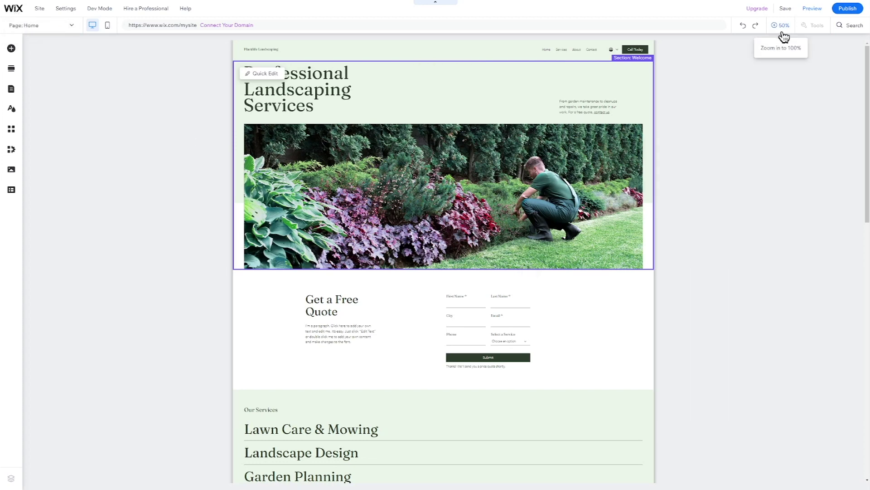
pyautogui.moveTo(786, 14)
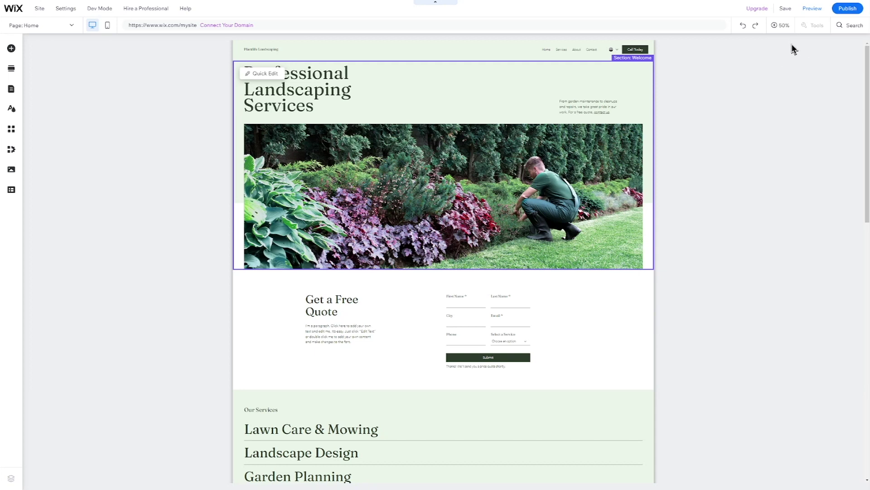
pyautogui.click(842, 27)
pyautogui.write('landscaping')
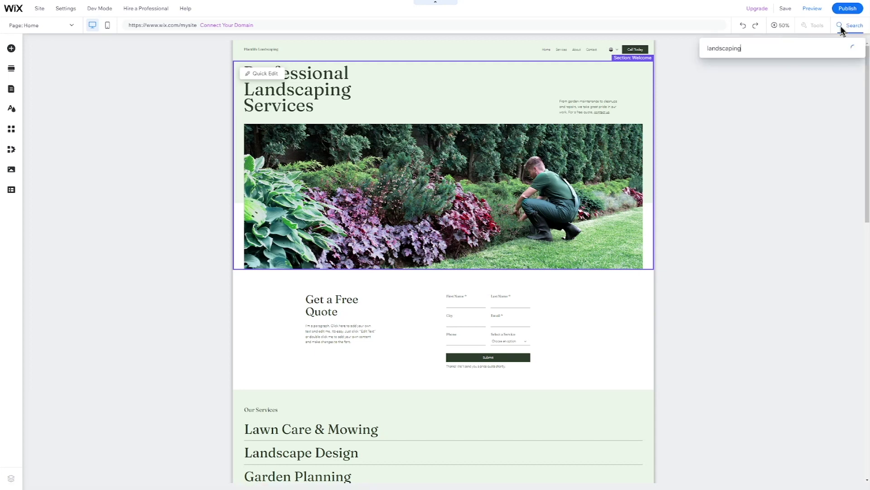
pyautogui.press('Escape')
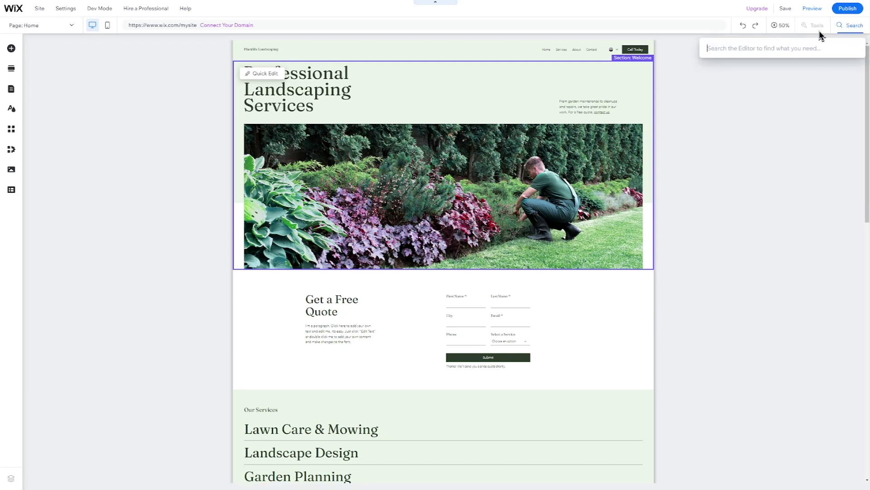
pyautogui.click(778, 26)
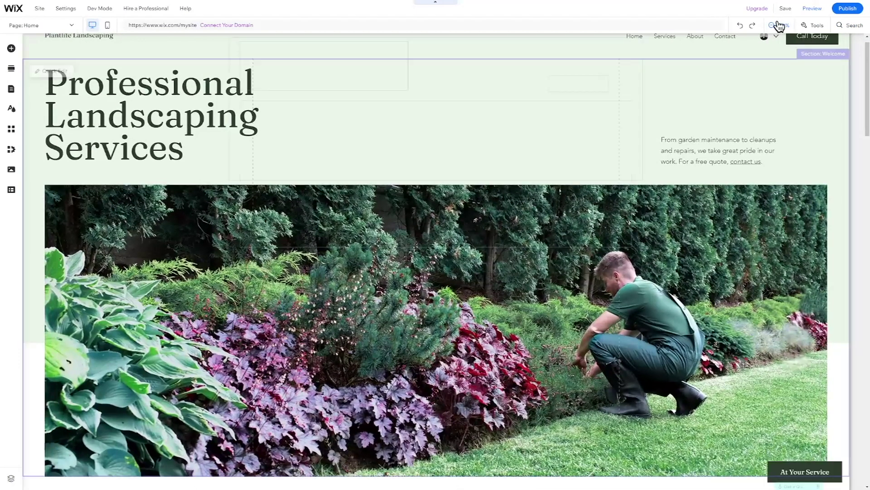
pyautogui.click(777, 26)
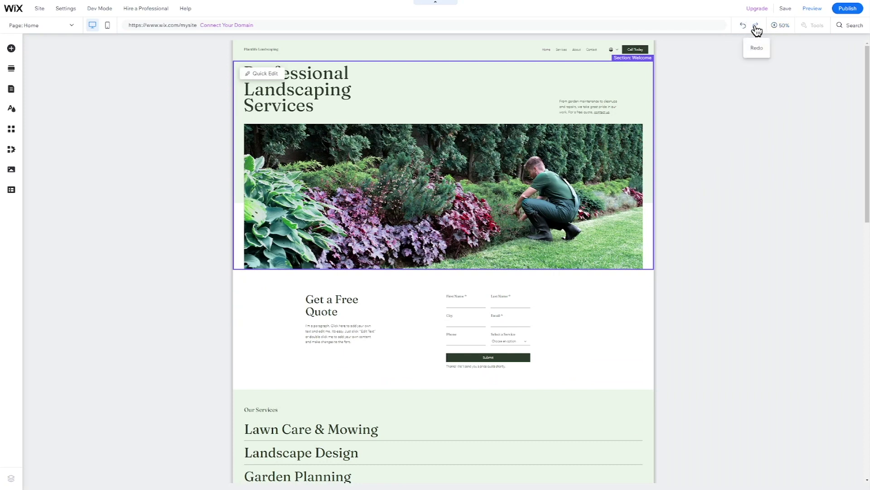
pyautogui.click(755, 28)
pyautogui.click(108, 30)
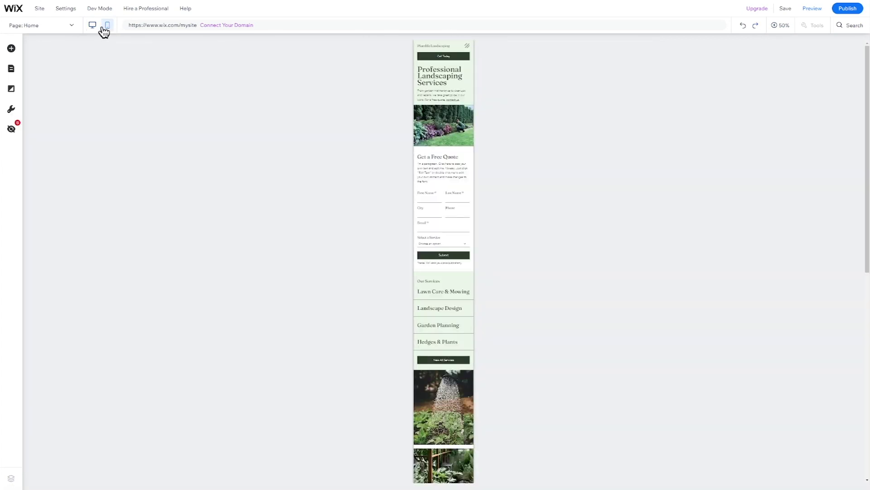
pyautogui.click(97, 30)
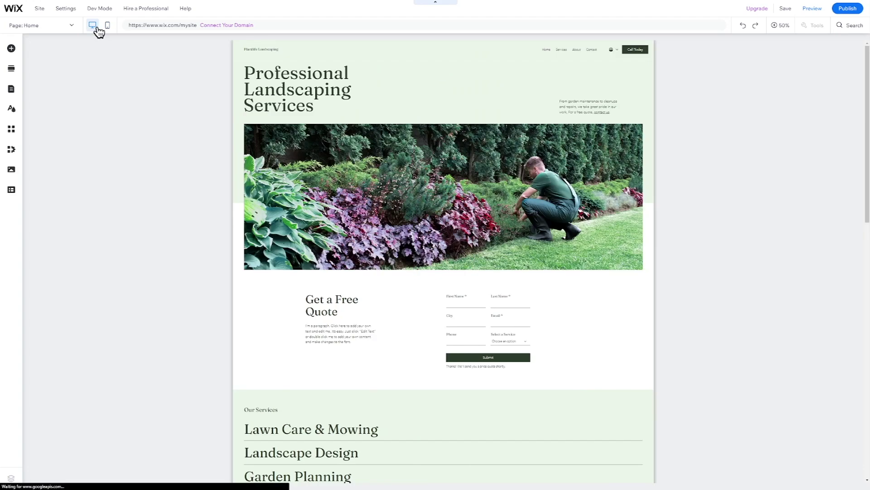
pyautogui.click(39, 26)
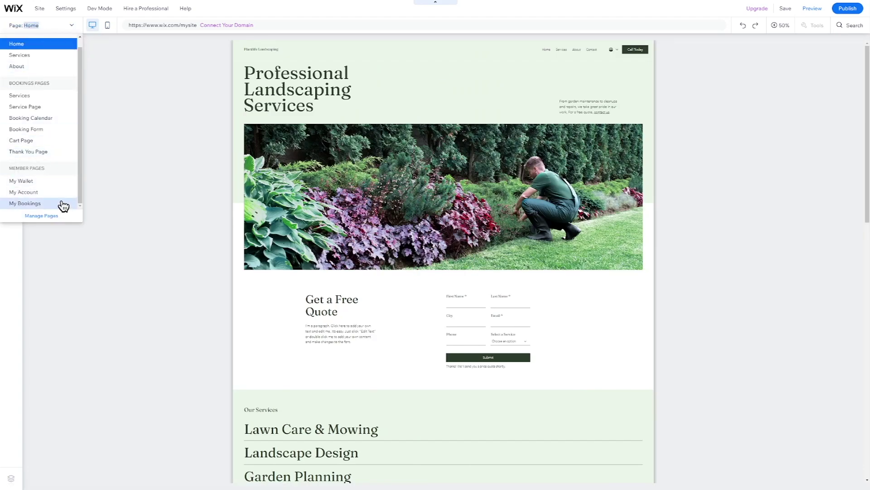
pyautogui.click(52, 30)
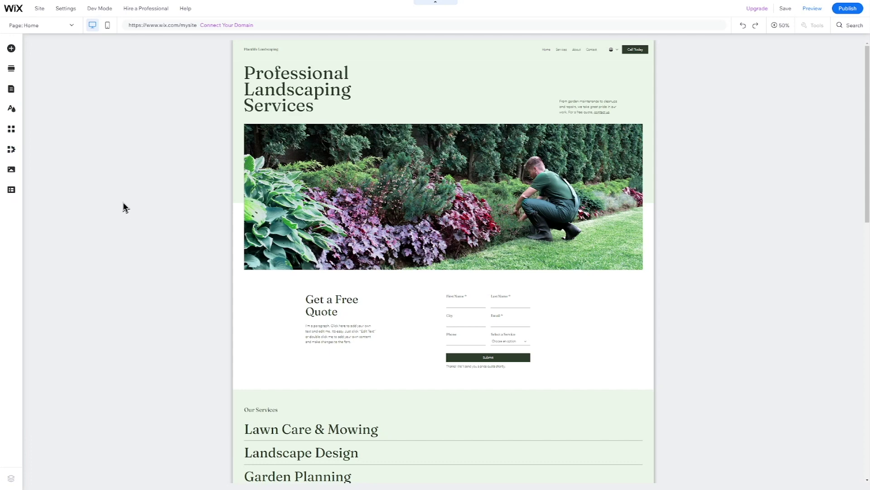
# Delete the hero garden image strip and add a WELCOME section above the quote form.
pyautogui.click(300, 218)
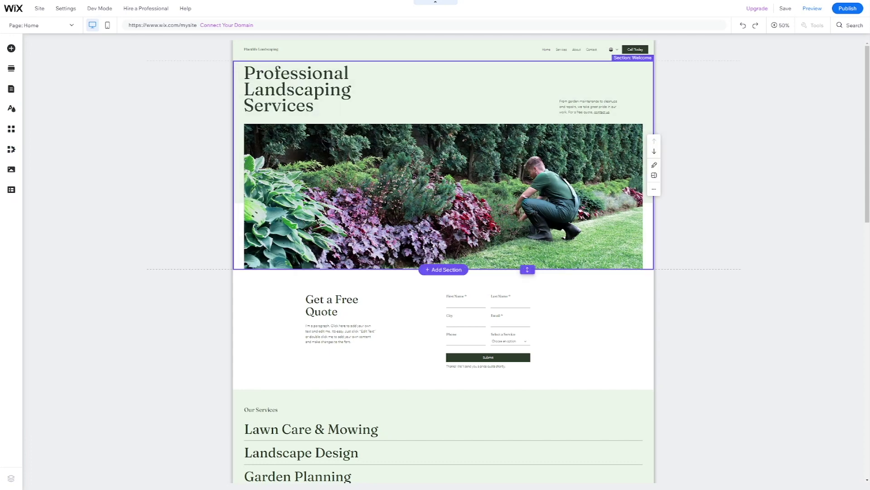
pyautogui.click(316, 218)
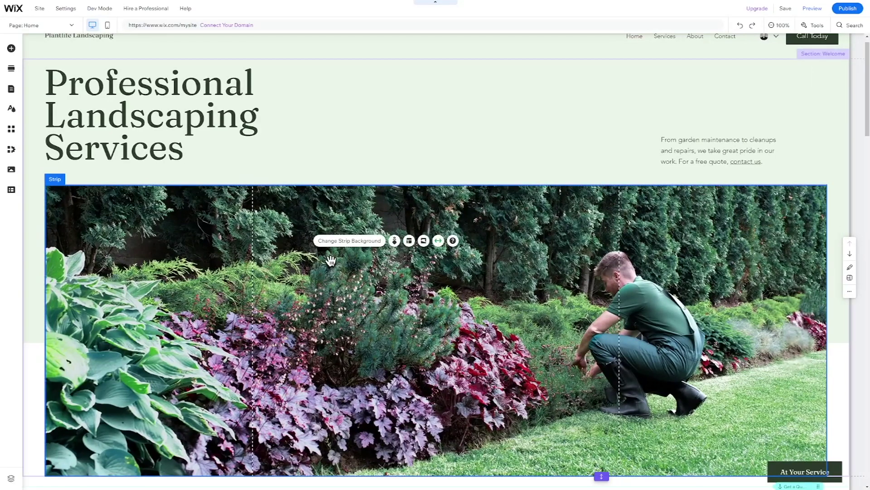
pyautogui.press('Delete')
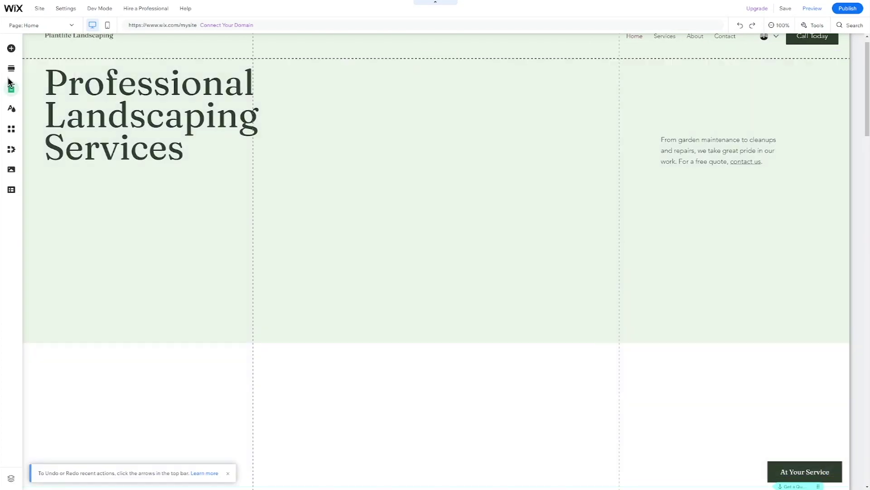
pyautogui.click(11, 69)
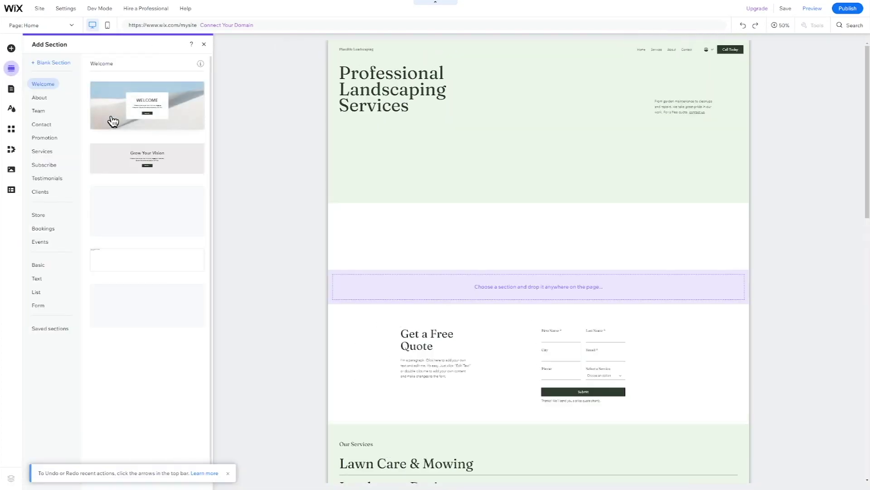
pyautogui.moveTo(113, 120); pyautogui.dragTo(497, 317)
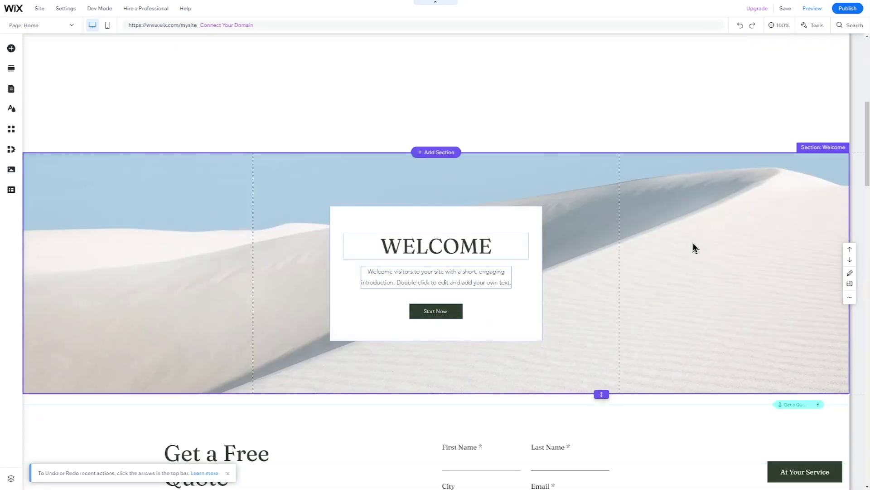
# Give the new Welcome section a green and red abstract background image.
pyautogui.click(697, 247)
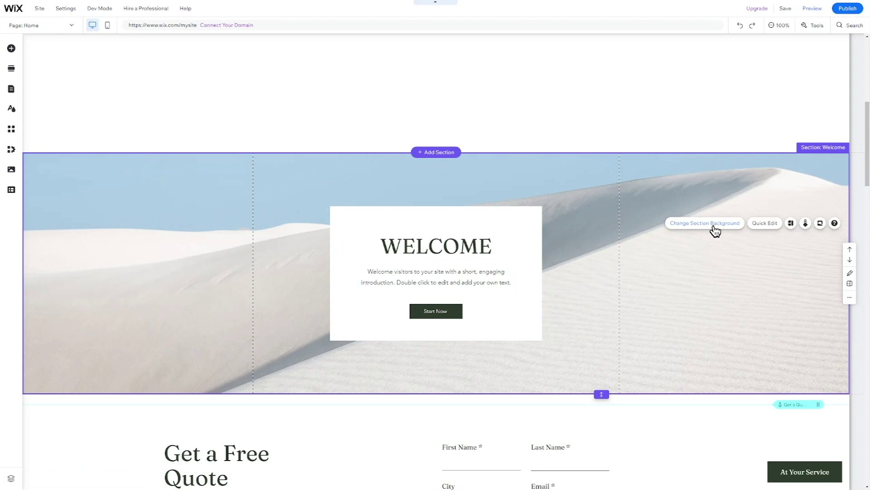
pyautogui.click(713, 228)
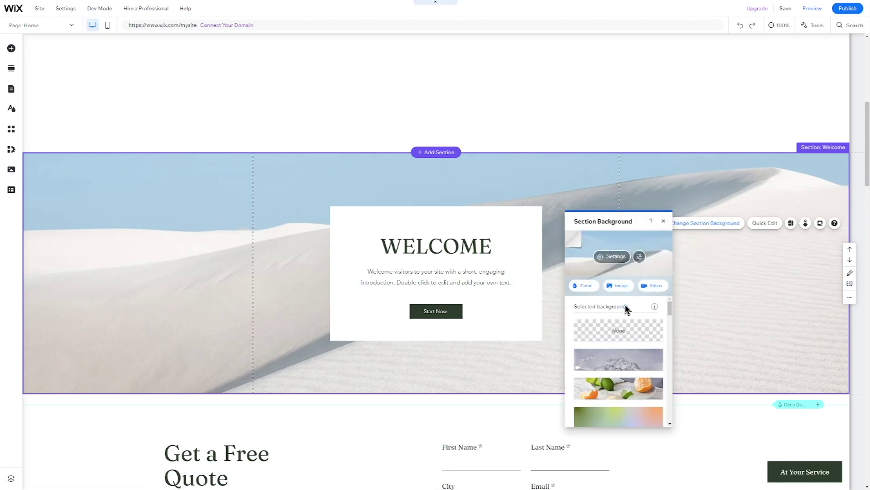
pyautogui.scroll(-5, 637, 308)
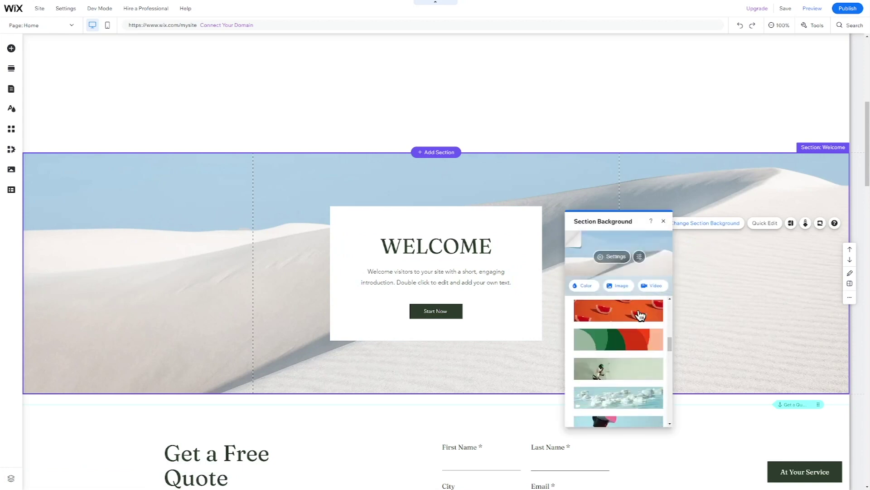
pyautogui.click(631, 312)
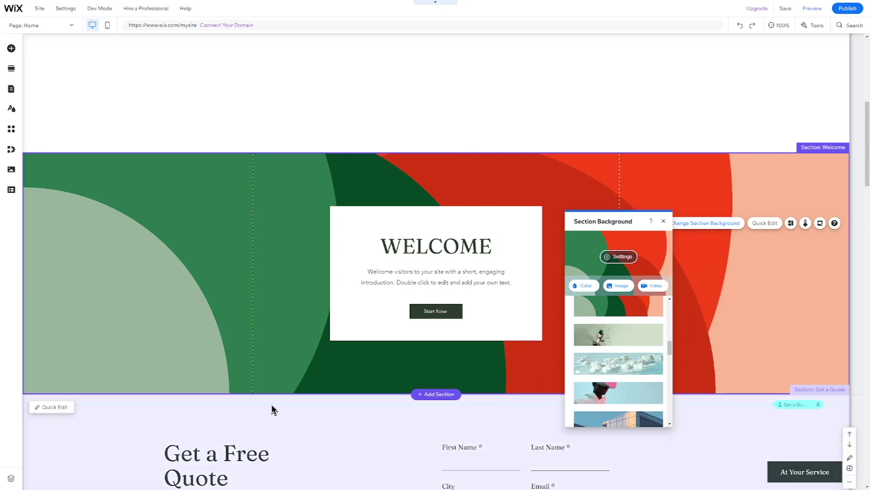
pyautogui.click(353, 399)
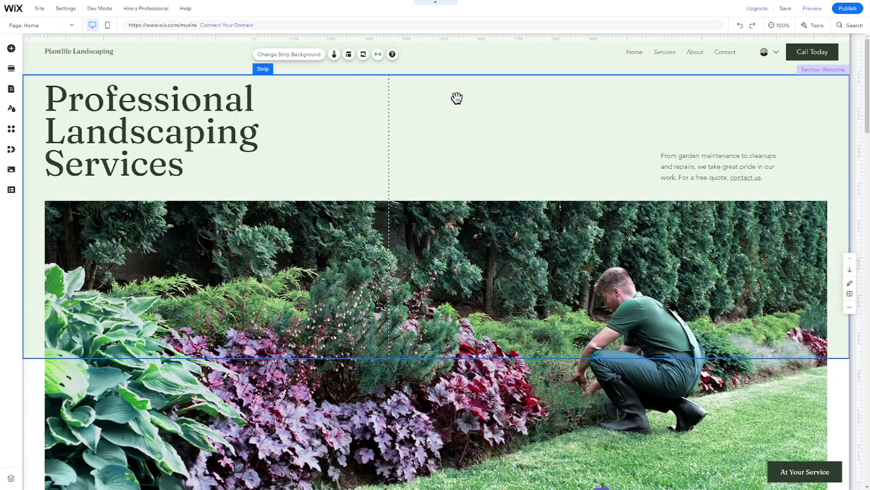
# Open Manage Pages, check the Services page options, and browse Services page templates without adding one.
pyautogui.click(55, 26)
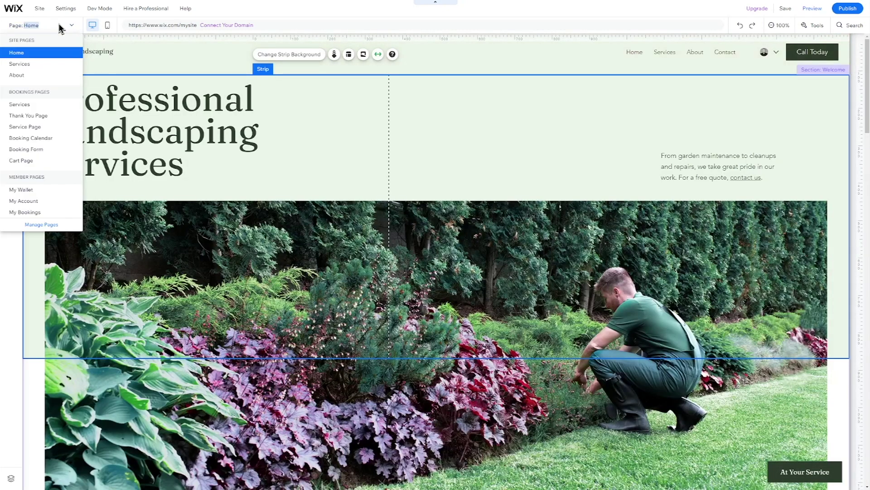
pyautogui.click(42, 225)
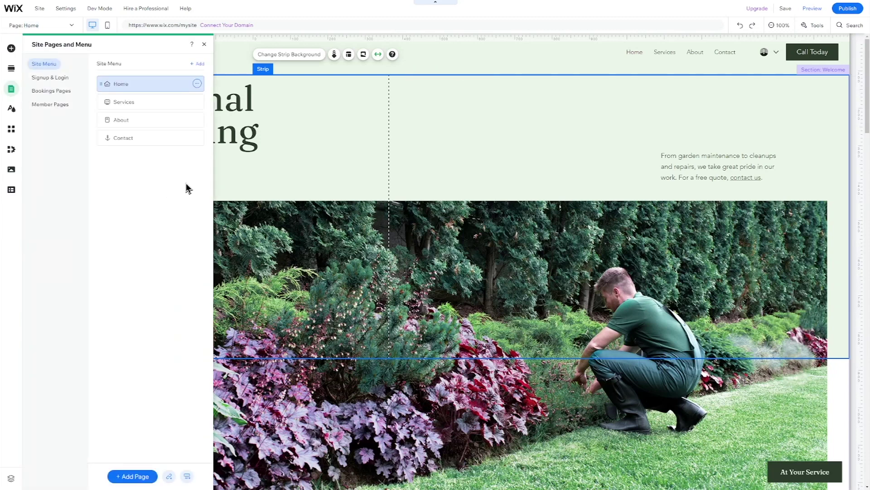
pyautogui.click(198, 102)
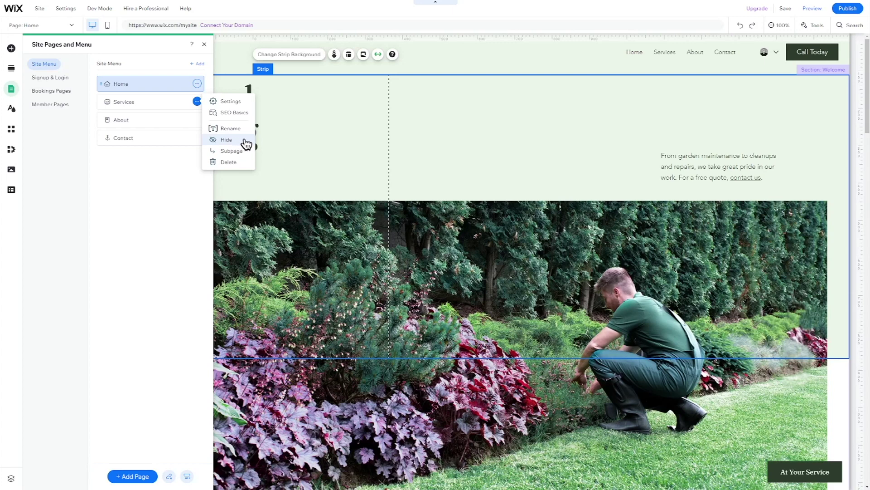
pyautogui.click(131, 478)
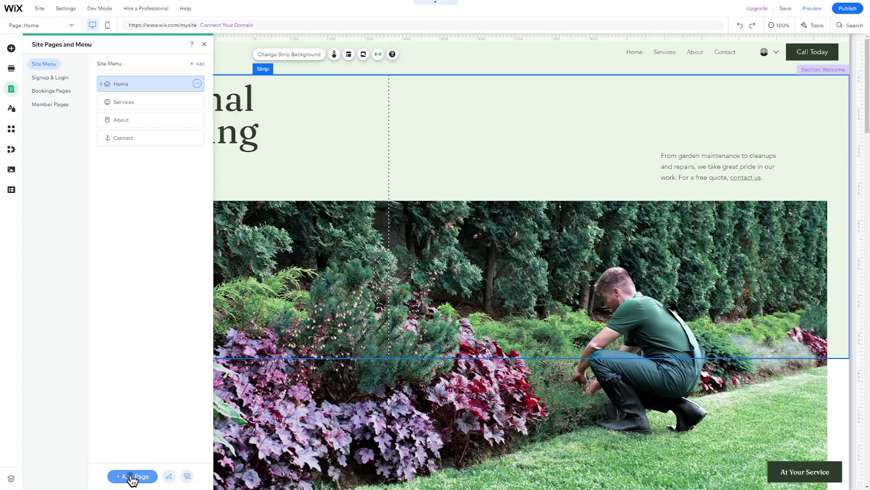
pyautogui.click(132, 477)
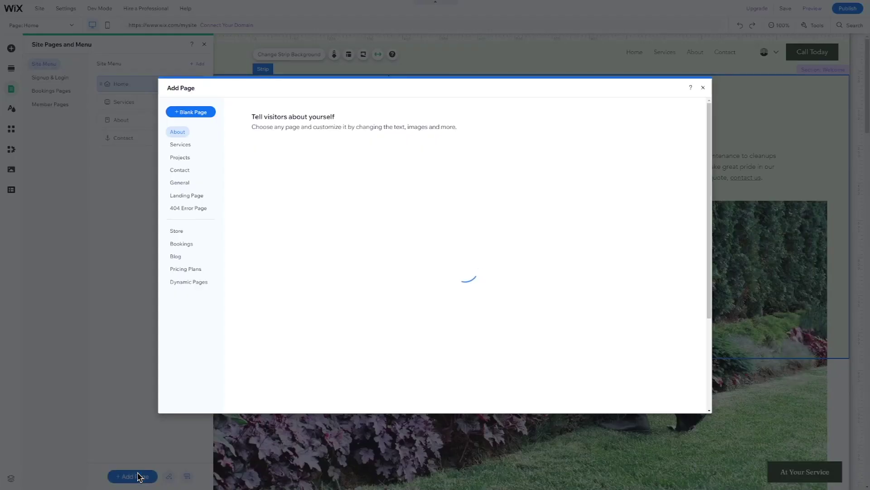
pyautogui.click(191, 145)
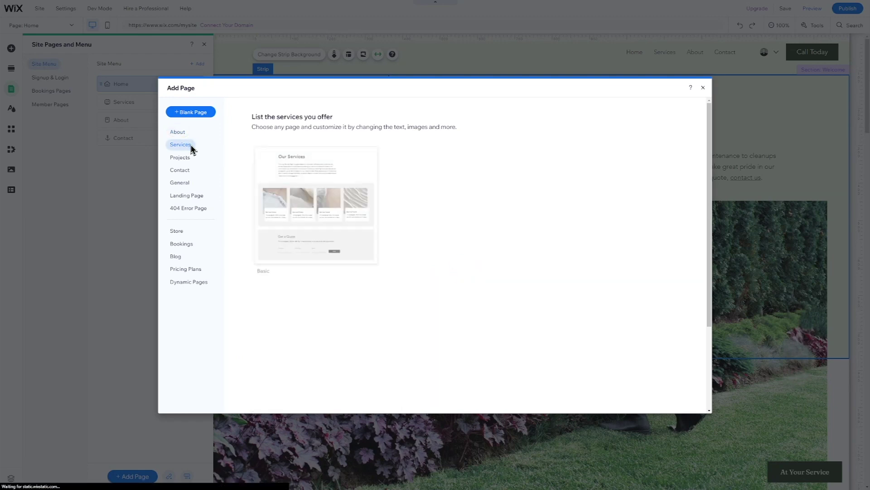
pyautogui.press('Escape')
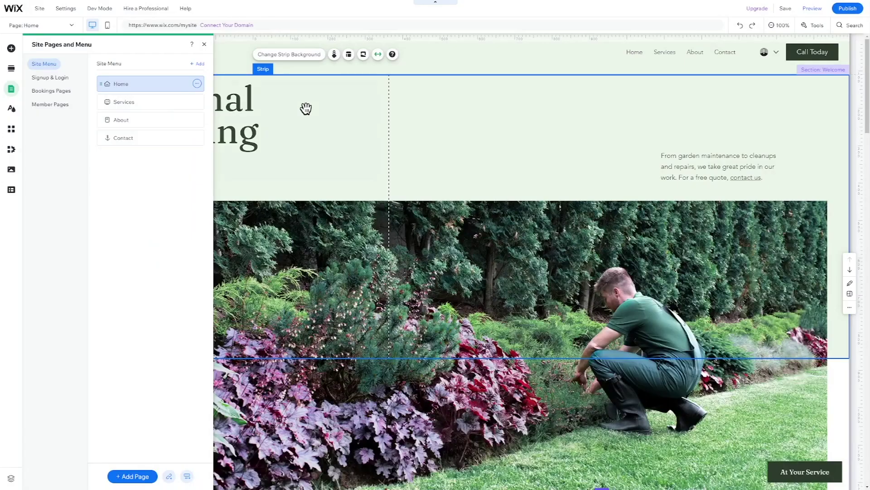
# Review the Contact page's options and adjust its position in the site menu.
pyautogui.click(197, 138)
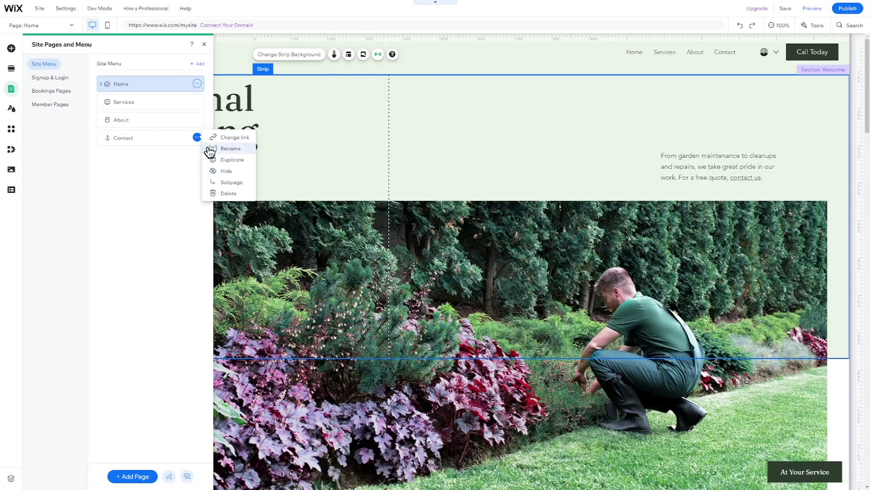
pyautogui.click(166, 138)
pyautogui.moveTo(170, 138)
pyautogui.mouseDown()
pyautogui.moveTo(169, 91)
pyautogui.moveTo(173, 140)
pyautogui.mouseUp()
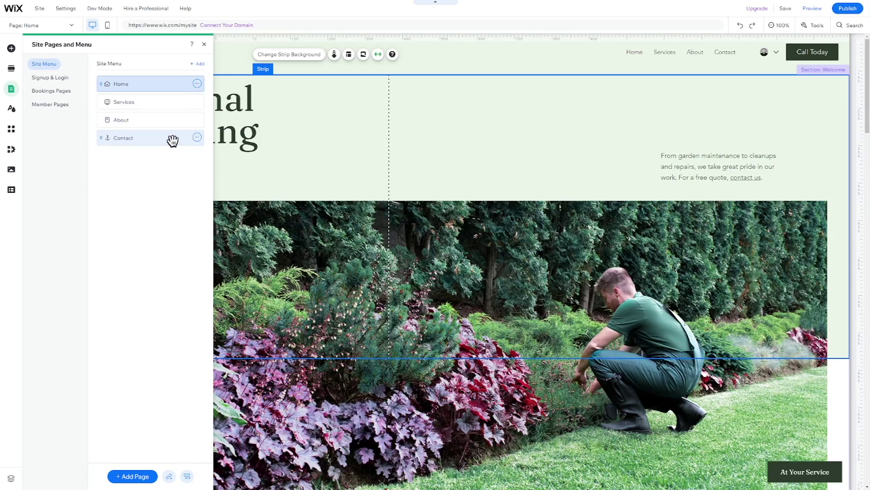
pyautogui.click(197, 138)
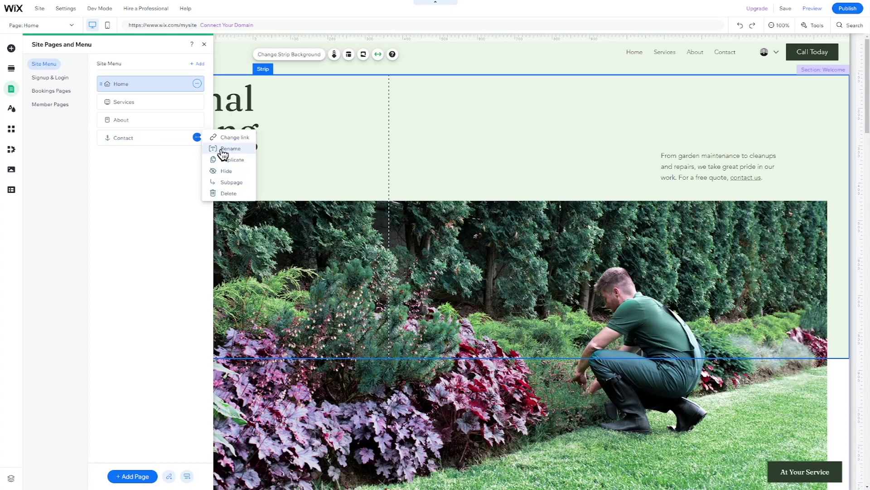
pyautogui.click(156, 244)
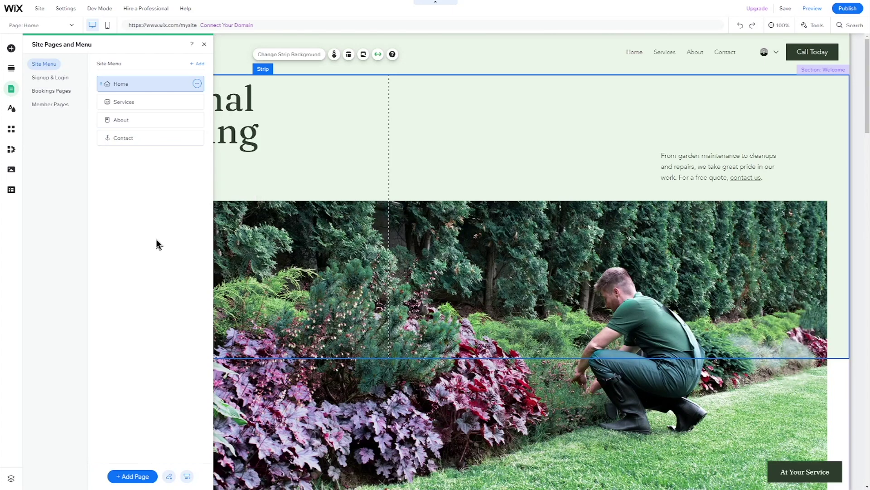
# Browse the Wix App Market and close it without adding an app.
pyautogui.click(13, 131)
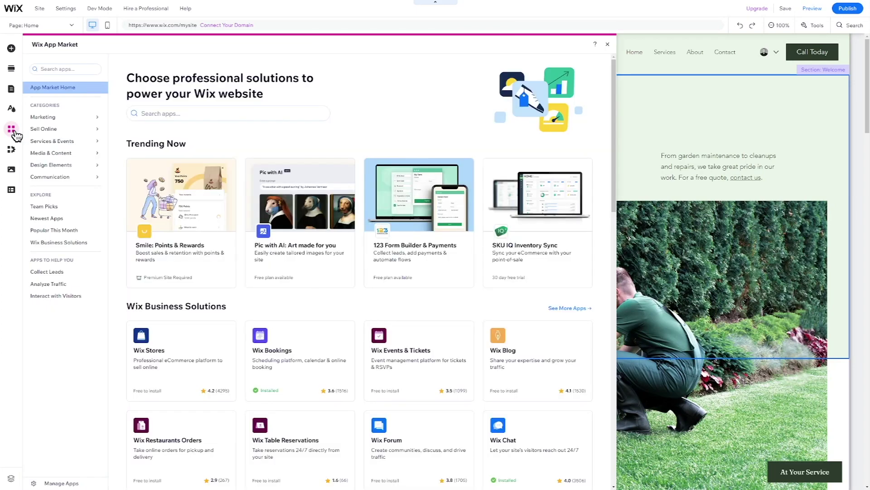
pyautogui.scroll(-4, 362, 209)
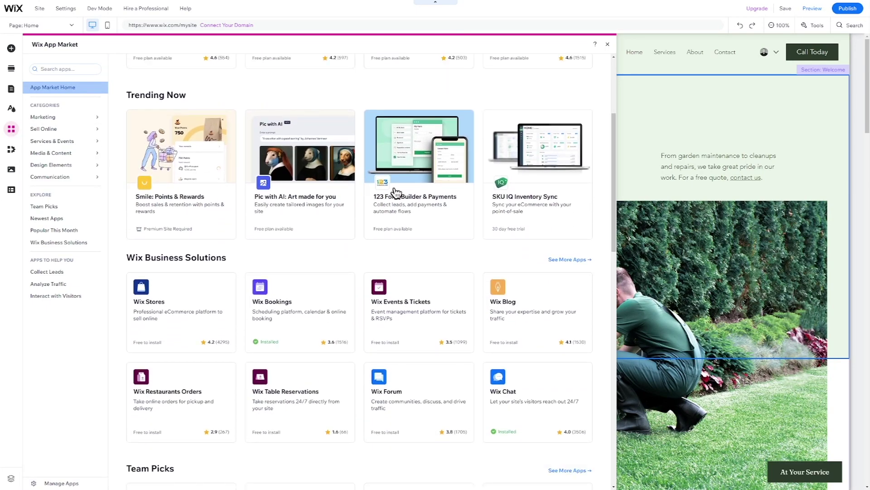
pyautogui.click(607, 44)
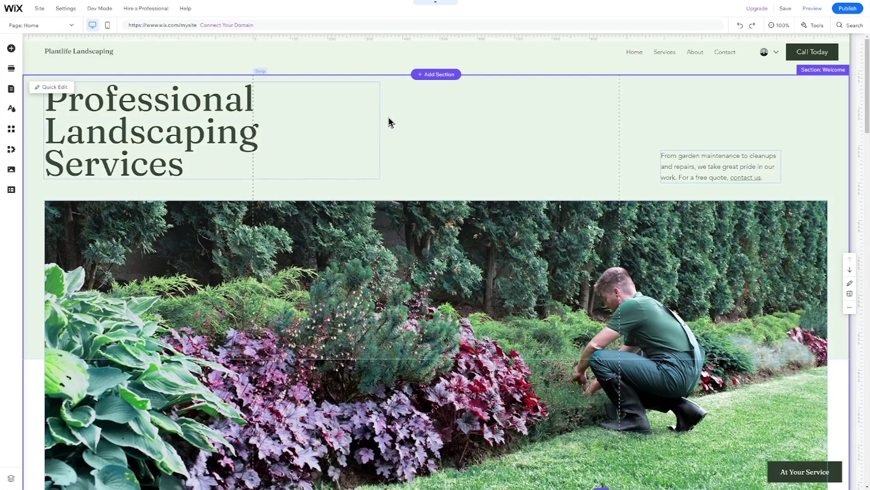
# Delete the old hero strip's heading and text from the home page.
pyautogui.scroll(-10, 395, 123)
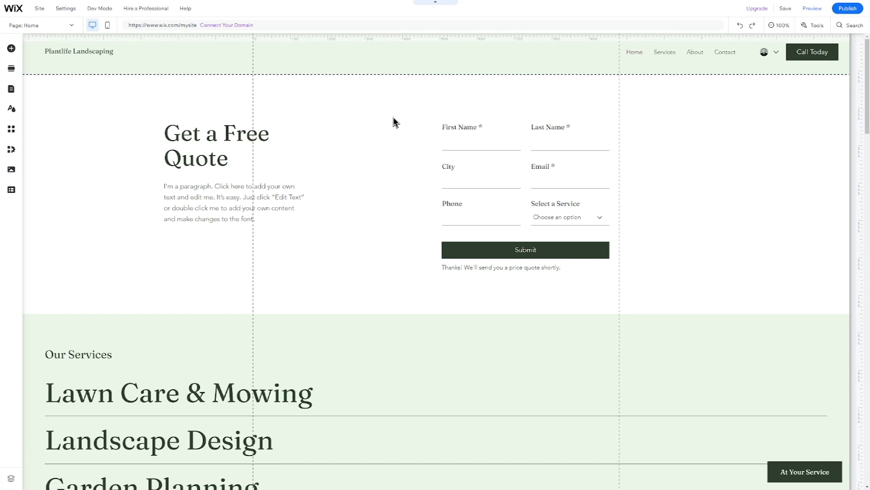
pyautogui.scroll(5, 396, 123)
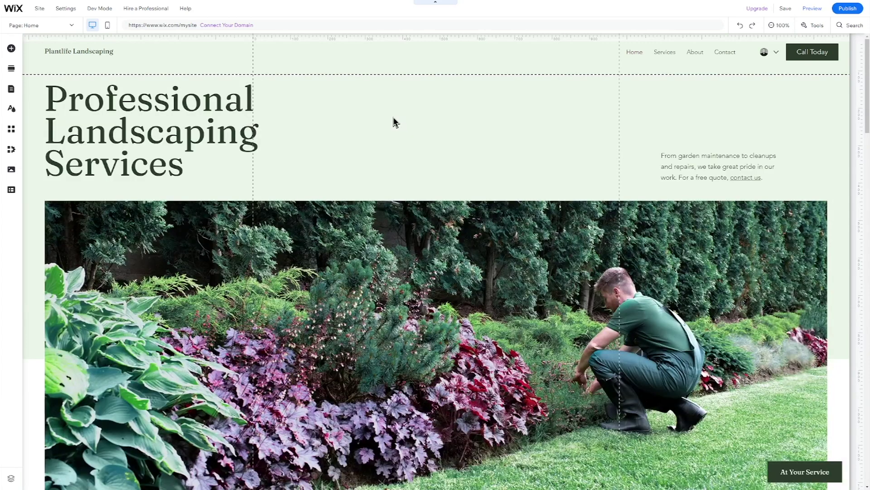
pyautogui.rightClick(394, 120)
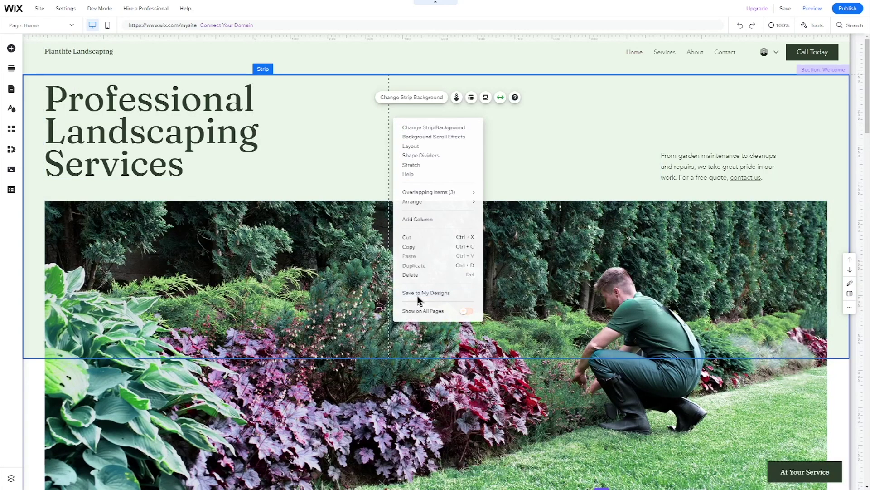
pyautogui.click(411, 275)
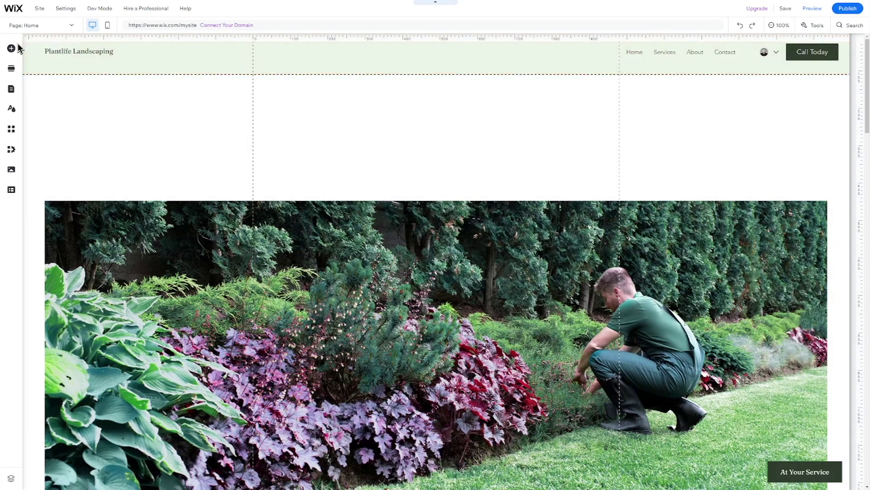
# Drag the first Welcome section design, with its desert background, onto the page top.
pyautogui.click(14, 50)
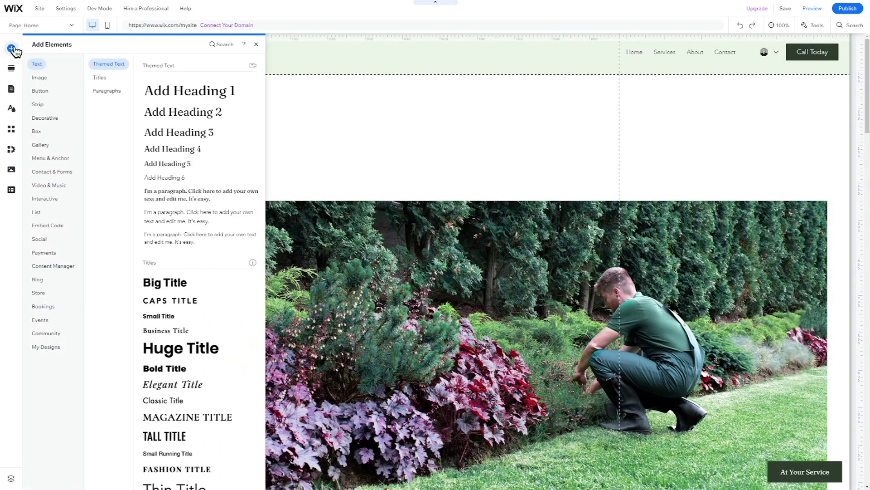
pyautogui.click(39, 79)
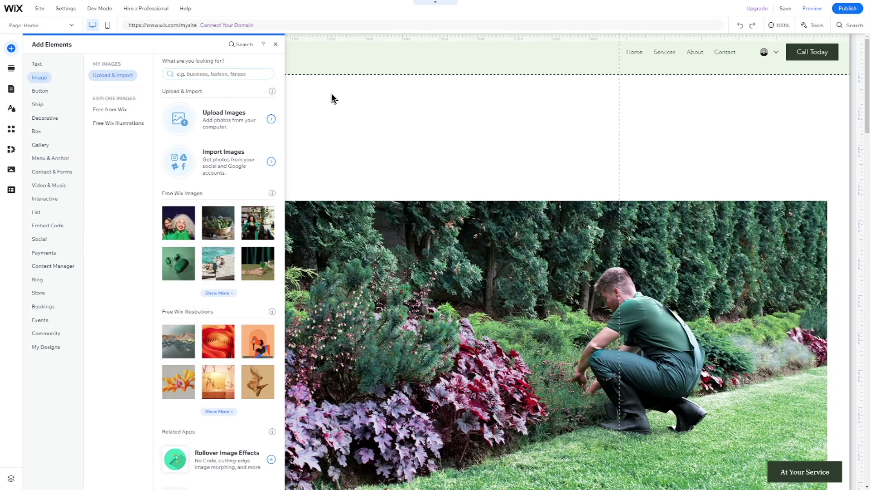
pyautogui.click(430, 73)
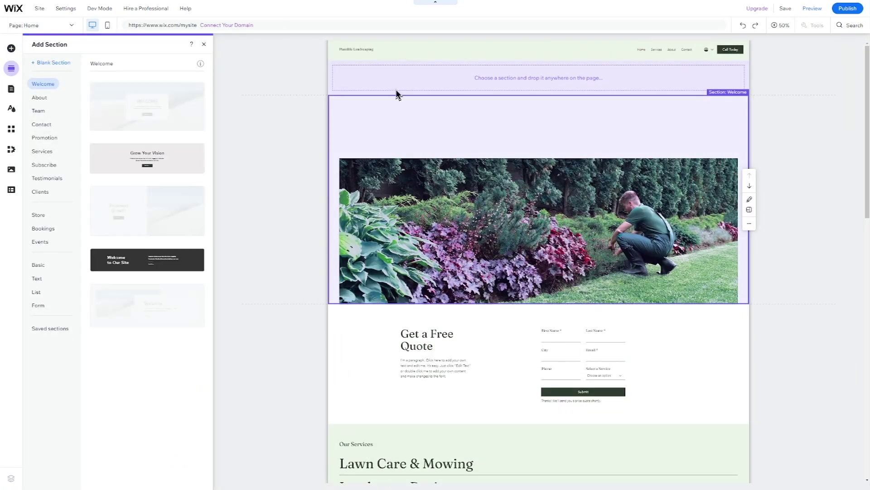
pyautogui.moveTo(152, 117); pyautogui.dragTo(507, 82)
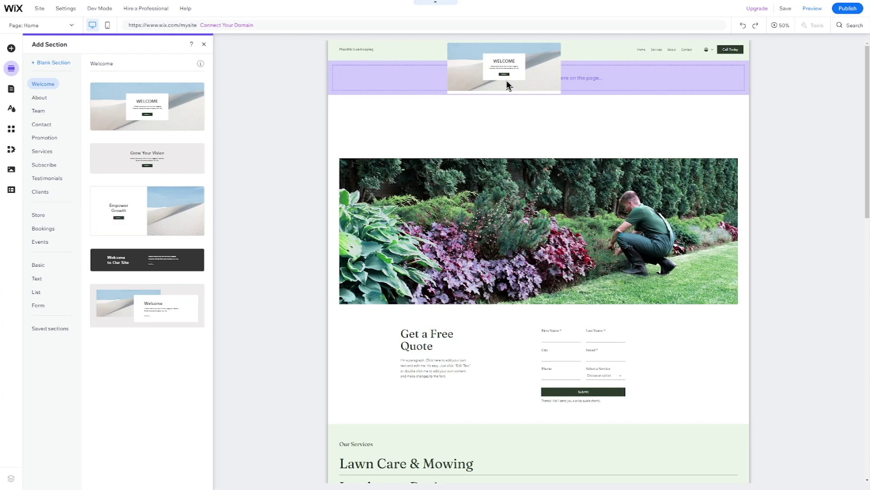
pyautogui.moveTo(507, 82); pyautogui.dragTo(507, 83)
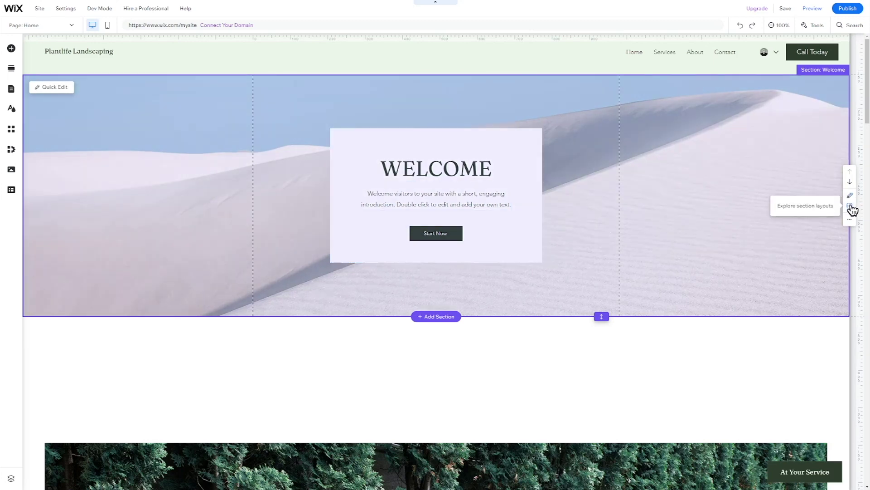
pyautogui.click(851, 208)
# Switch the Welcome section to the full-image overlay layout and review its WELCOME title.
pyautogui.click(847, 215)
pyautogui.click(831, 295)
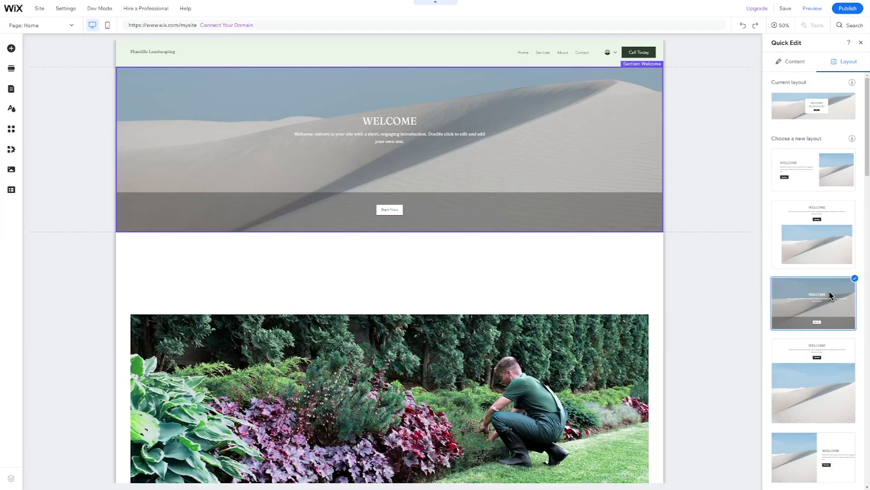
pyautogui.click(794, 61)
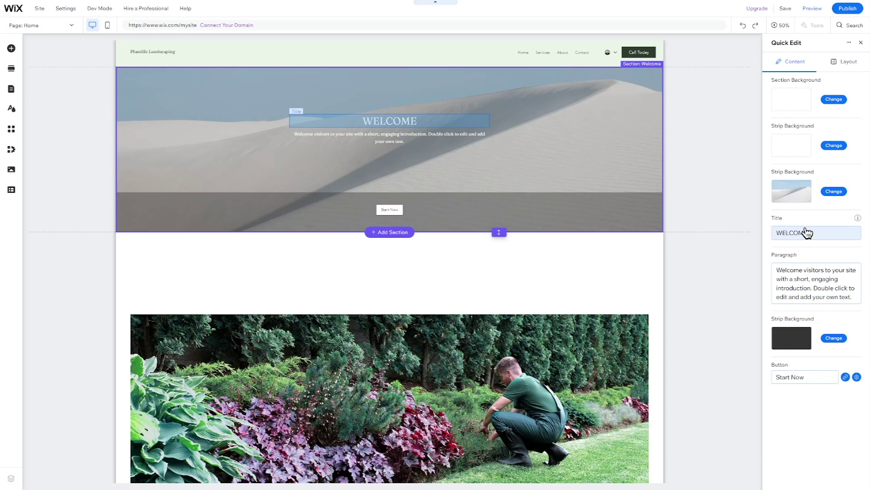
pyautogui.click(806, 232)
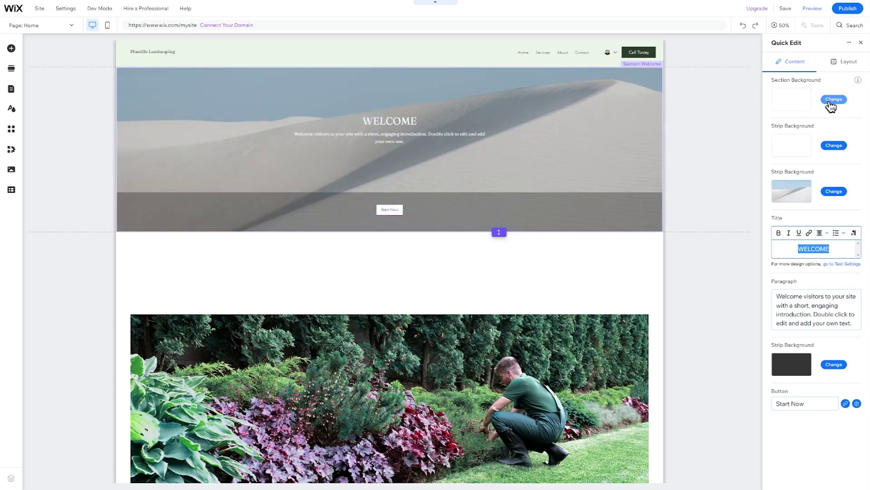
# Preview a citrus background, then check scroll effects and shape dividers, keeping the dune background.
pyautogui.click(830, 104)
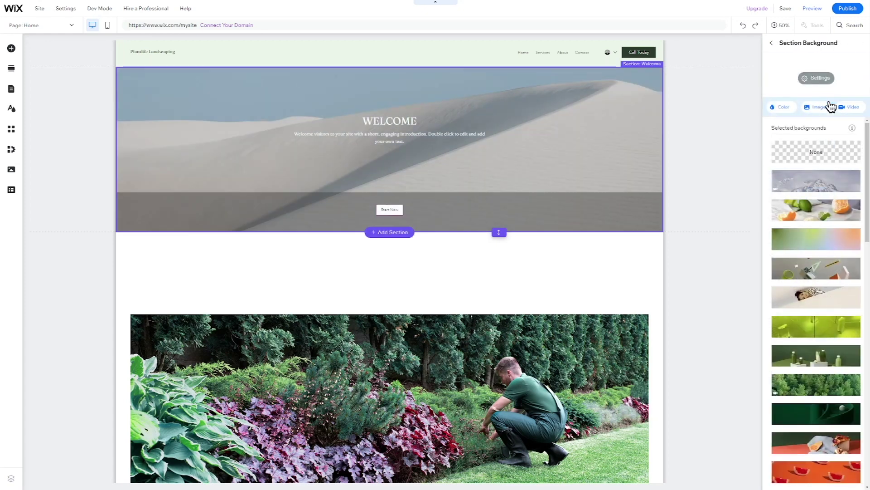
pyautogui.click(837, 213)
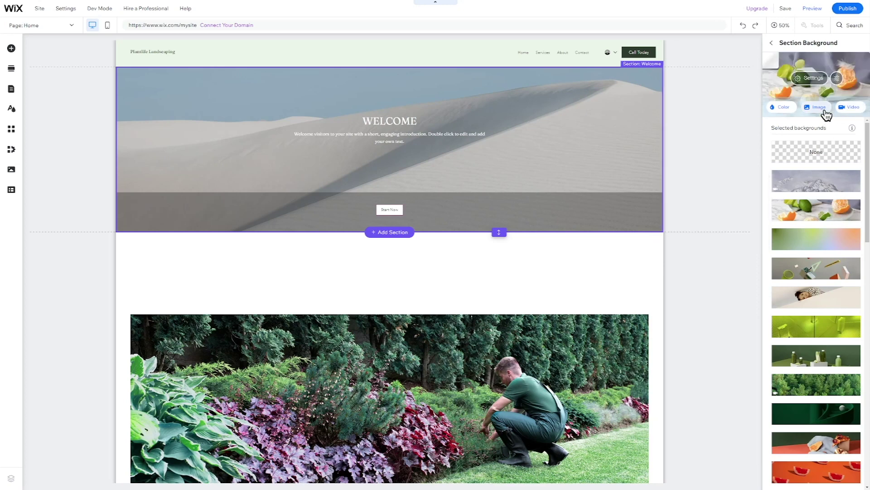
pyautogui.click(573, 117)
pyautogui.click(570, 113)
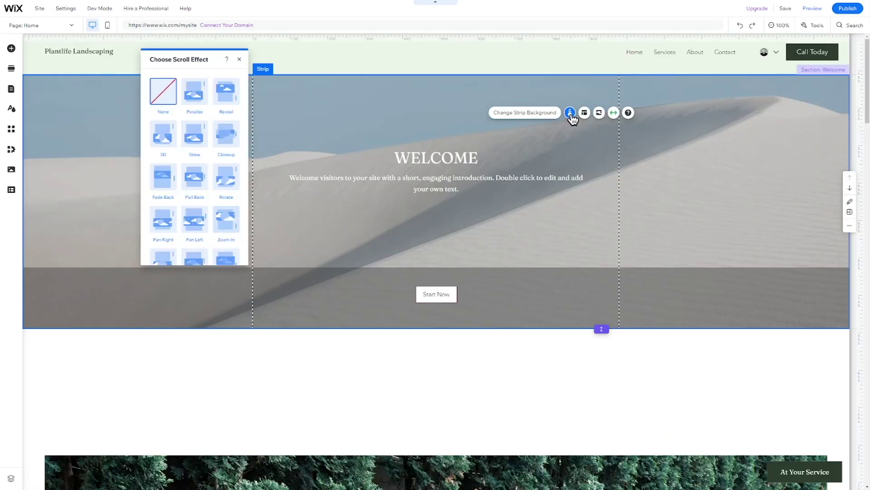
pyautogui.click(599, 113)
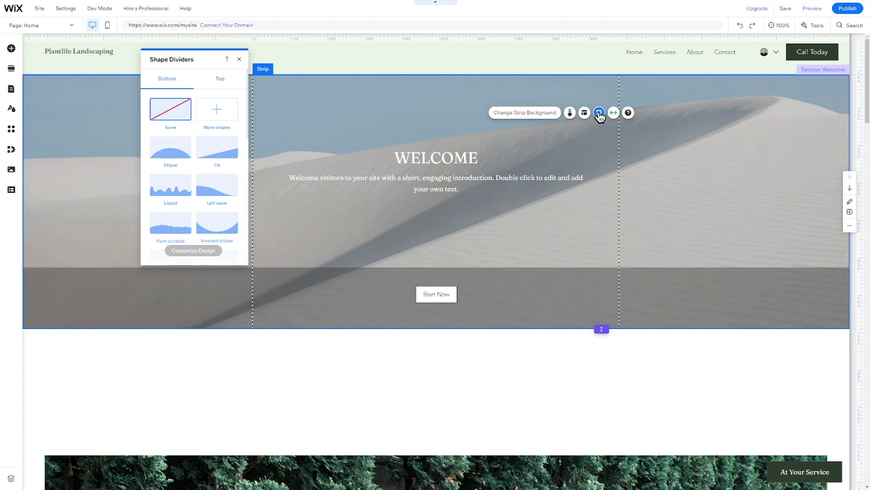
pyautogui.press('Escape')
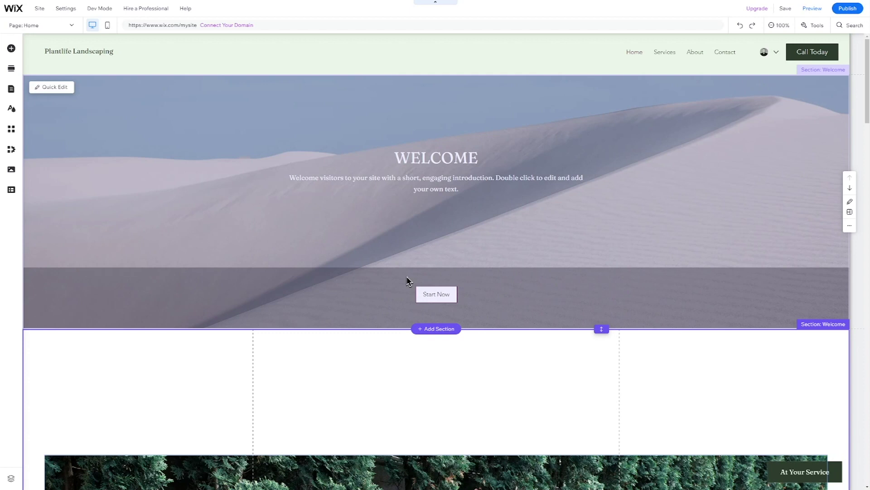
# Replace the Start Now button with a View More button in the Welcome strip.
pyautogui.click(456, 177)
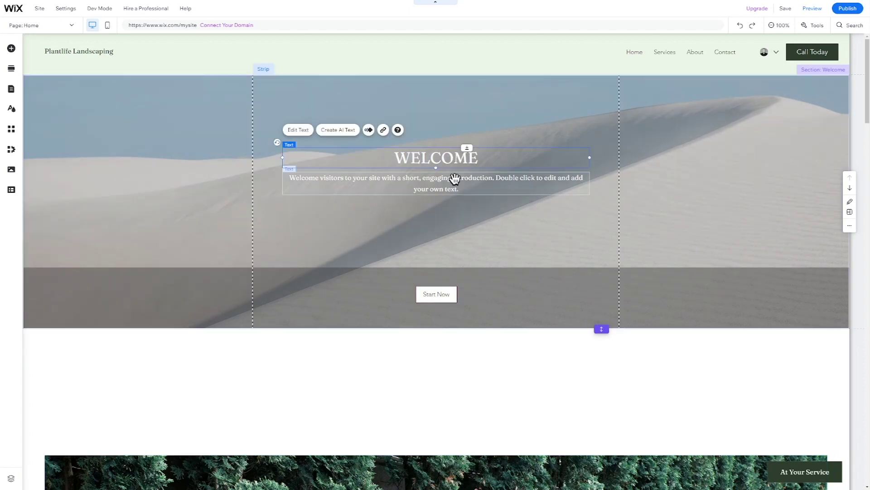
pyautogui.click(442, 290)
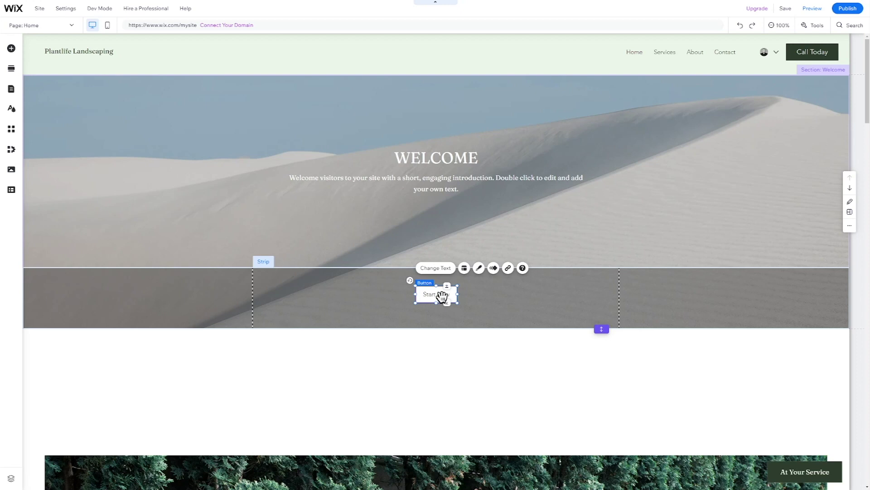
pyautogui.press('Delete')
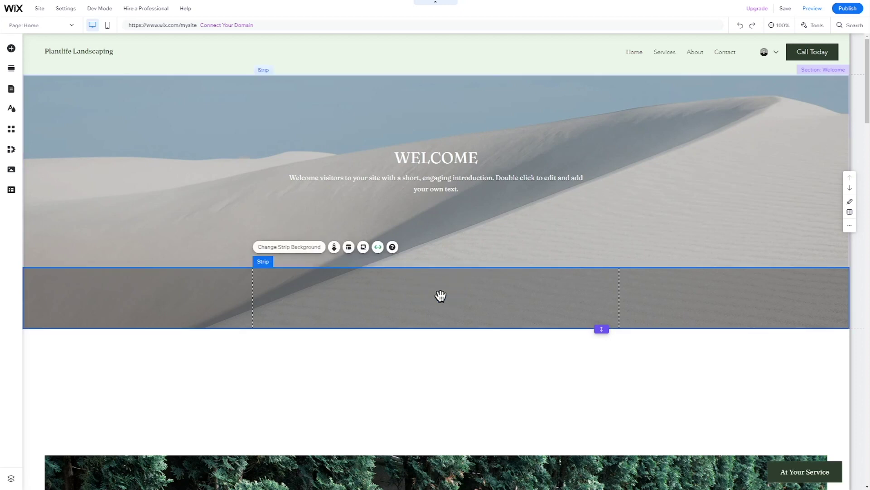
pyautogui.hotkey('ctrl', 'z')
pyautogui.rightClick(440, 295)
pyautogui.click(470, 253)
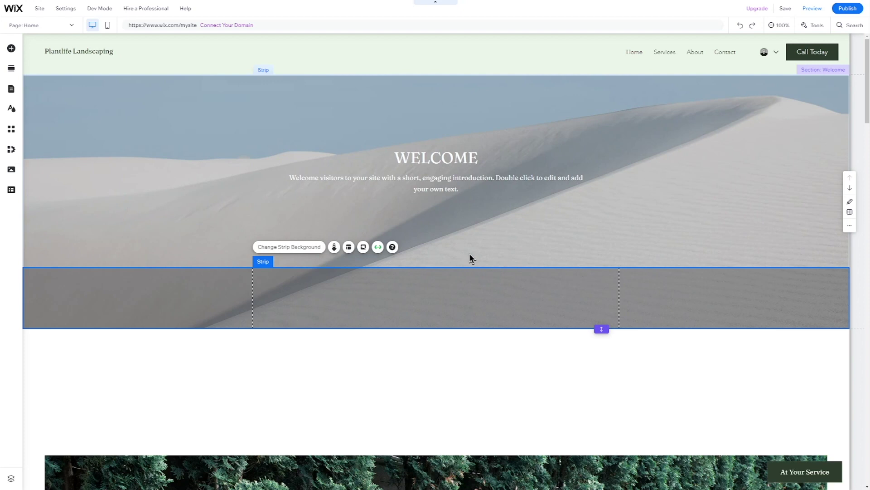
pyautogui.click(11, 48)
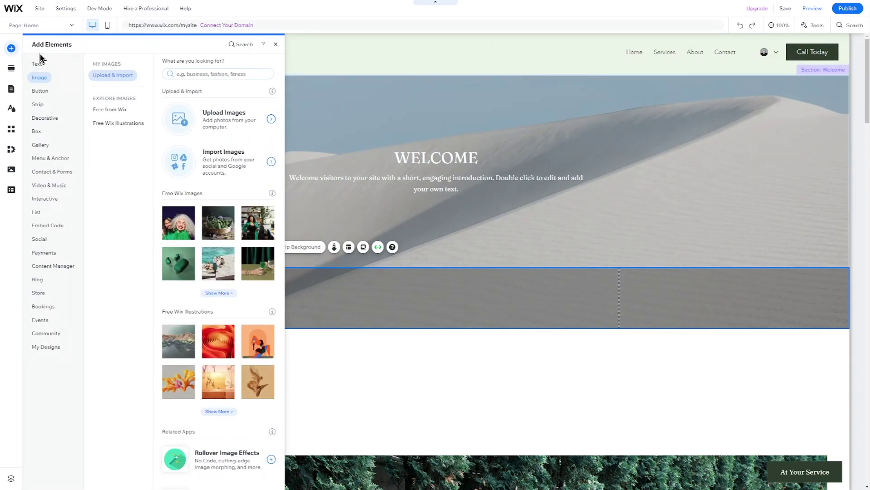
pyautogui.click(46, 92)
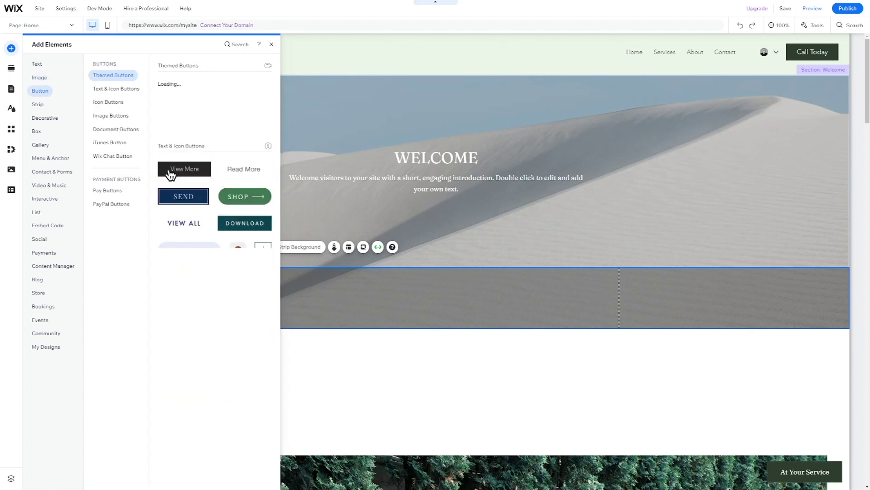
pyautogui.moveTo(171, 174); pyautogui.dragTo(423, 298)
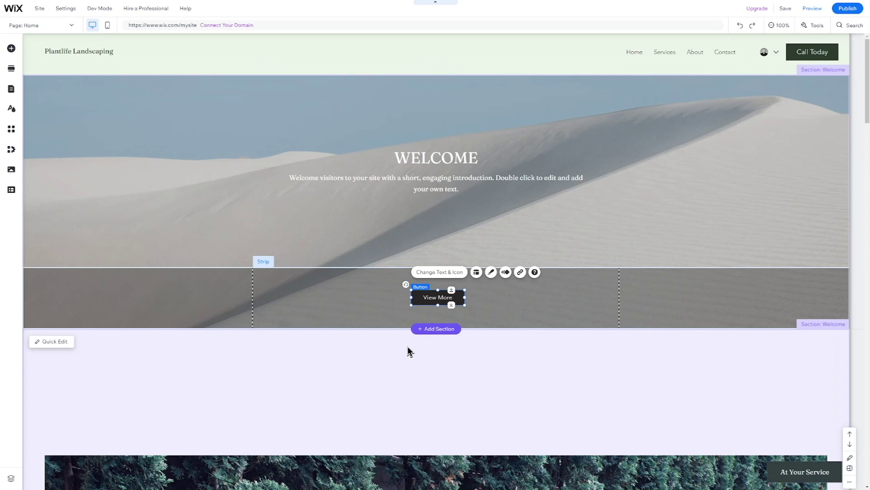
# Search stock images for 'lands' and place a house-and-lawn photo in the strip.
pyautogui.click(12, 48)
pyautogui.click(39, 77)
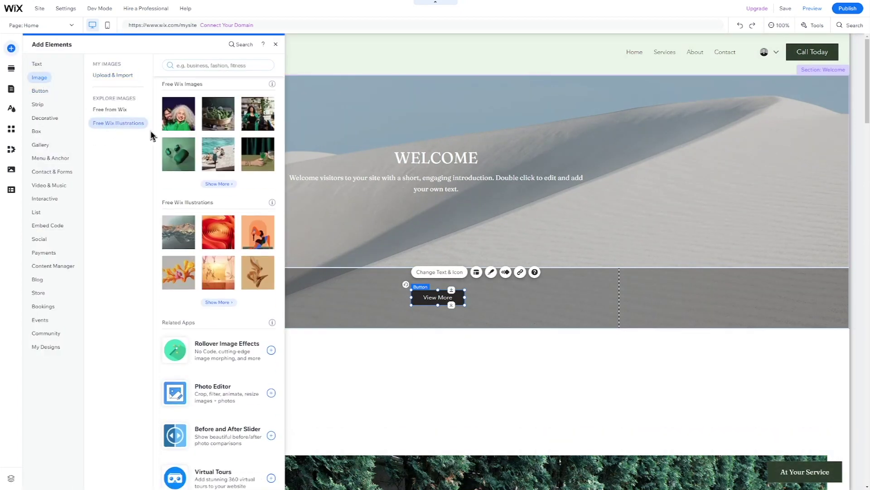
pyautogui.click(218, 65)
pyautogui.write('landscape')
pyautogui.press('Return')
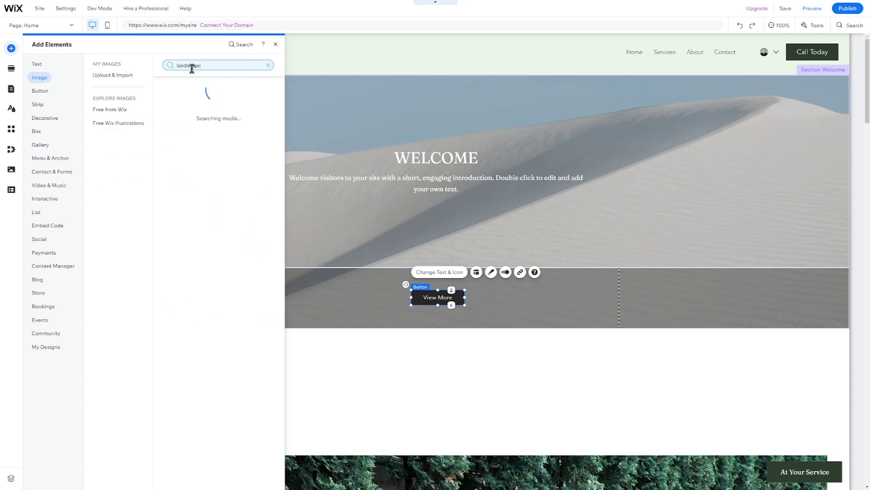
pyautogui.moveTo(178, 117); pyautogui.dragTo(442, 160)
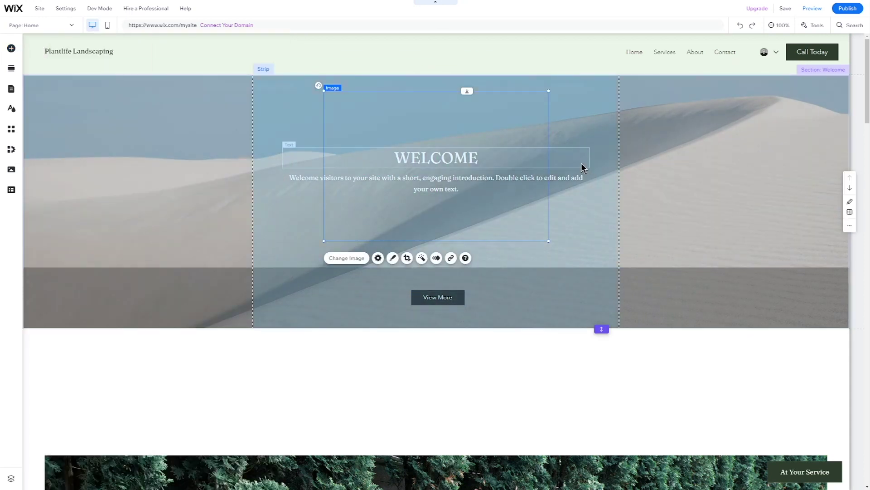
# Move the WELCOME title below the house photo.
pyautogui.click(575, 159)
pyautogui.moveTo(575, 159); pyautogui.dragTo(571, 256)
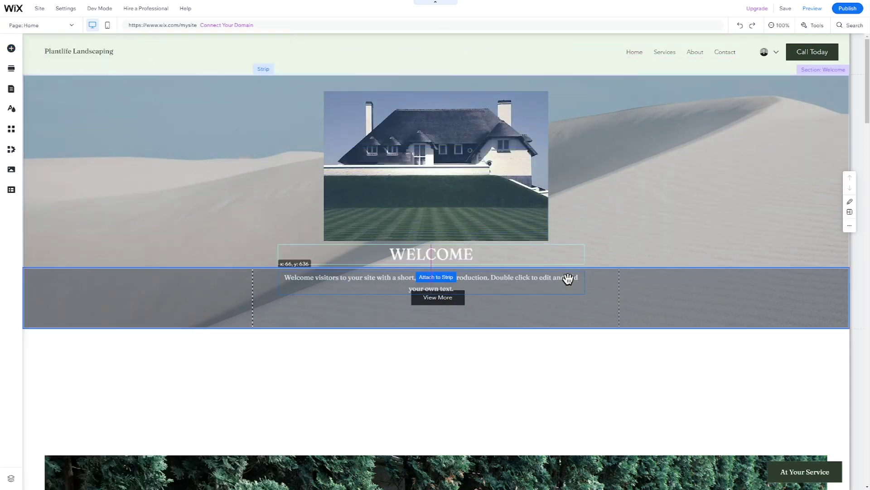
pyautogui.click(569, 278)
pyautogui.click(452, 167)
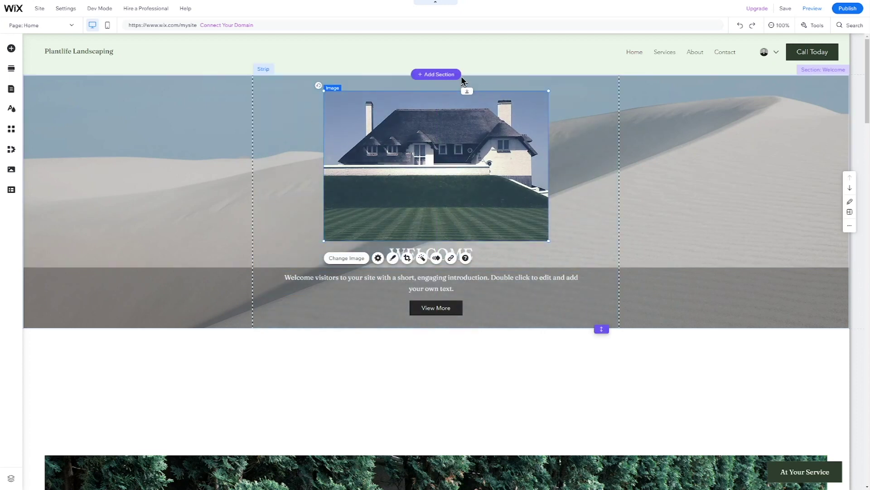
pyautogui.click(477, 75)
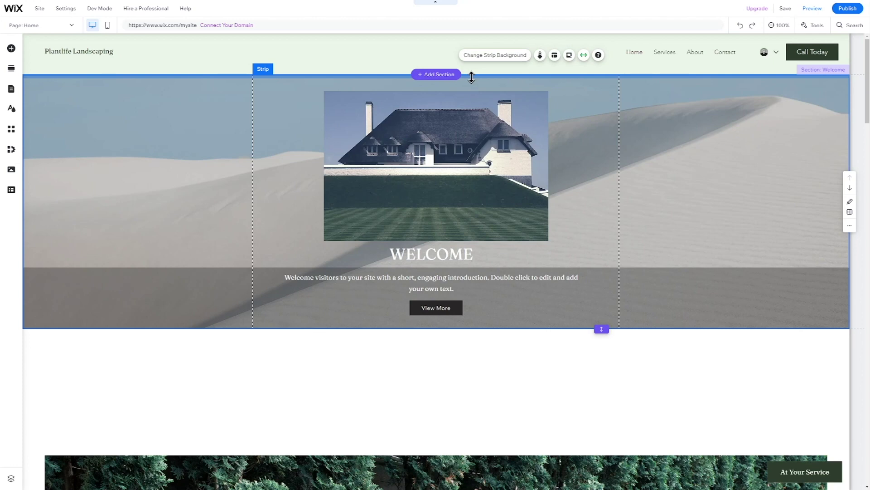
# Make the strip taller, enlarge the house photo, and move the text and View More button beneath it.
pyautogui.moveTo(469, 77); pyautogui.dragTo(460, 98)
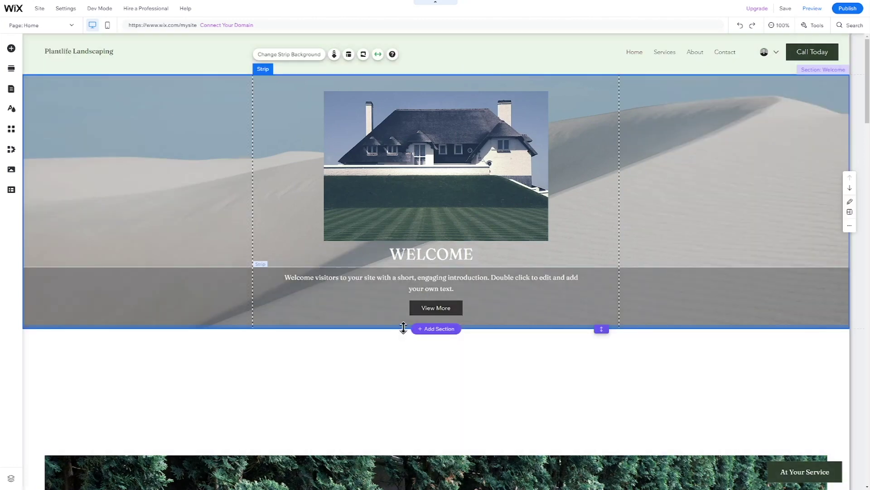
pyautogui.moveTo(404, 328); pyautogui.dragTo(384, 416)
pyautogui.moveTo(453, 177); pyautogui.dragTo(448, 234)
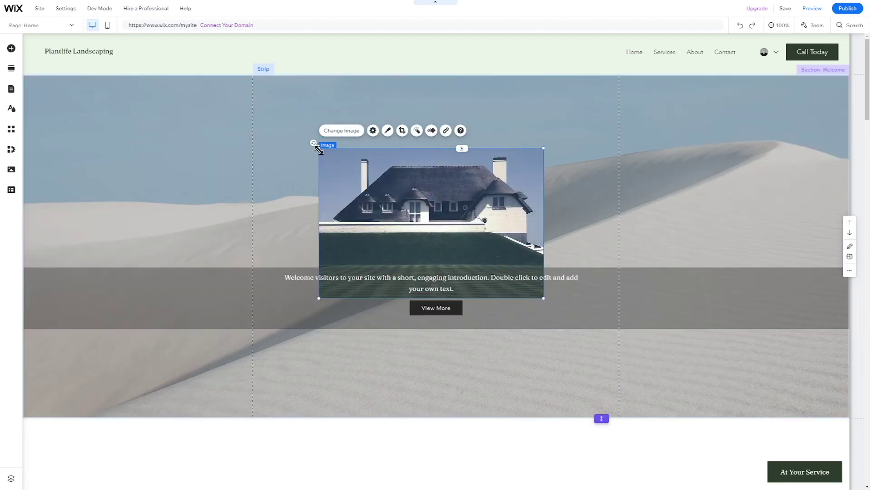
pyautogui.moveTo(319, 148); pyautogui.dragTo(66, 32)
pyautogui.moveTo(327, 176); pyautogui.dragTo(442, 217)
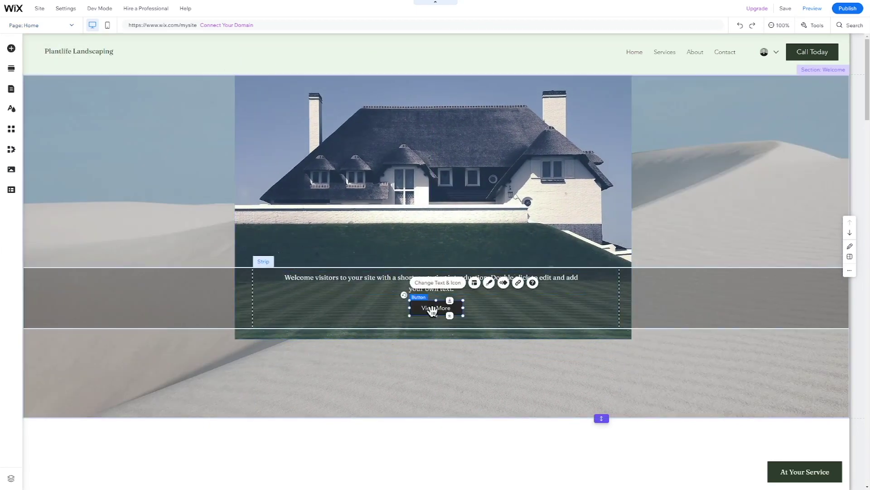
pyautogui.moveTo(436, 308); pyautogui.dragTo(435, 400)
pyautogui.moveTo(427, 287); pyautogui.dragTo(428, 376)
pyautogui.click(373, 438)
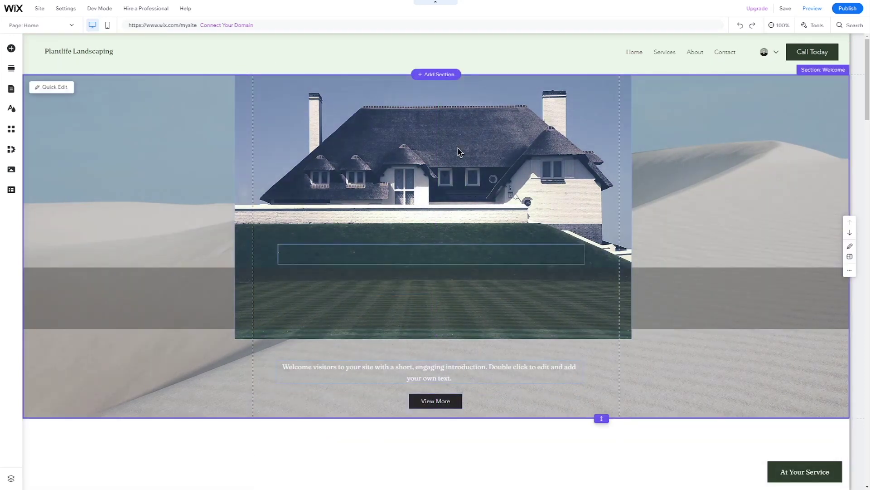
# Review replacement images and the photo's settings, keeping the current house photo.
pyautogui.click(462, 195)
pyautogui.click(270, 362)
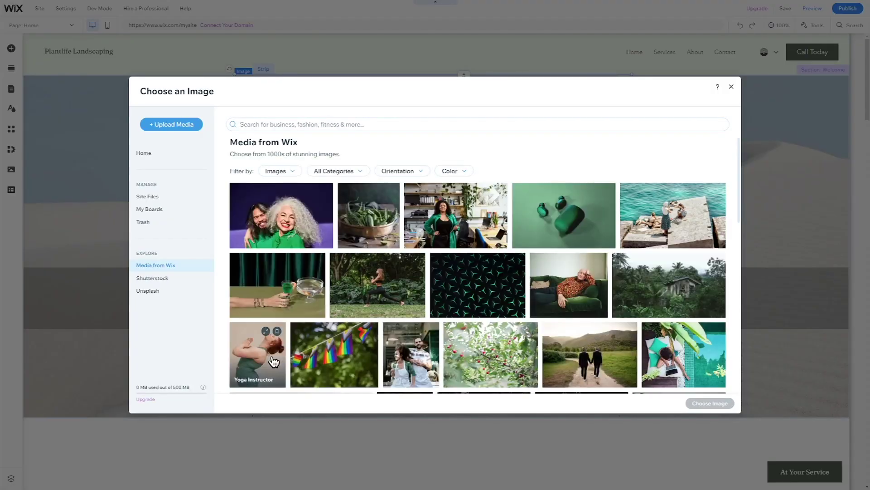
pyautogui.scroll(-5, 737, 160)
pyautogui.click(731, 86)
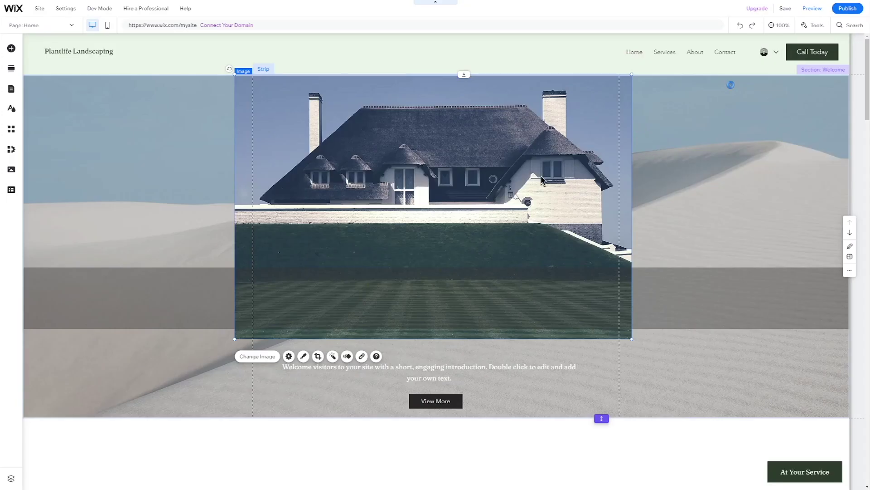
pyautogui.click(289, 356)
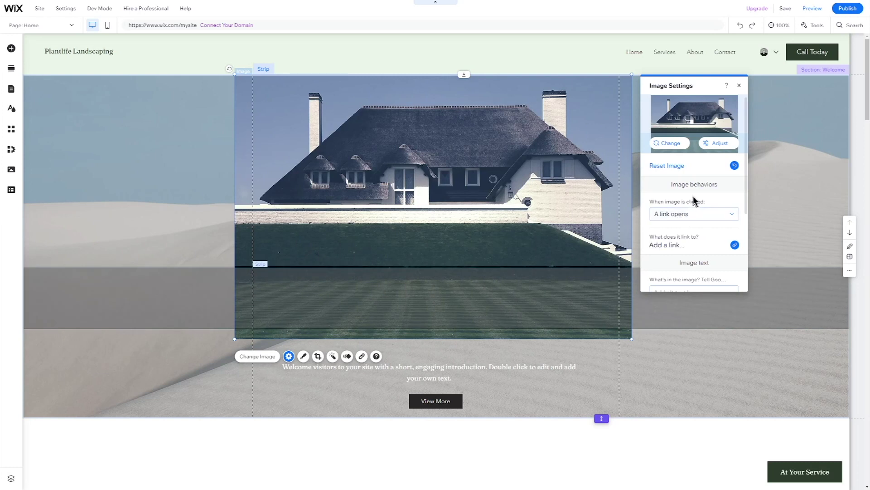
pyautogui.scroll(-3, 695, 201)
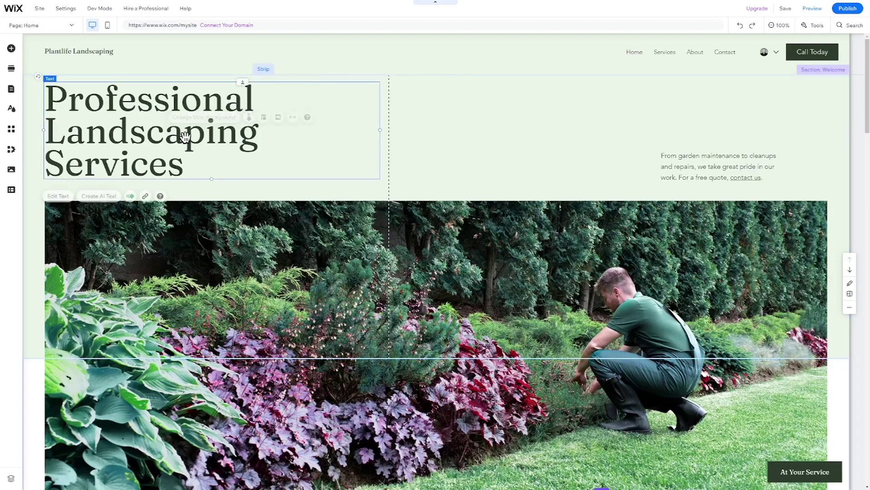
# Replace the main heading text with 'Mike's Landscaping'.
pyautogui.doubleClick(187, 136)
pyautogui.hotkey('ctrl', 'a')
pyautogui.write("Mike's Landscaping")
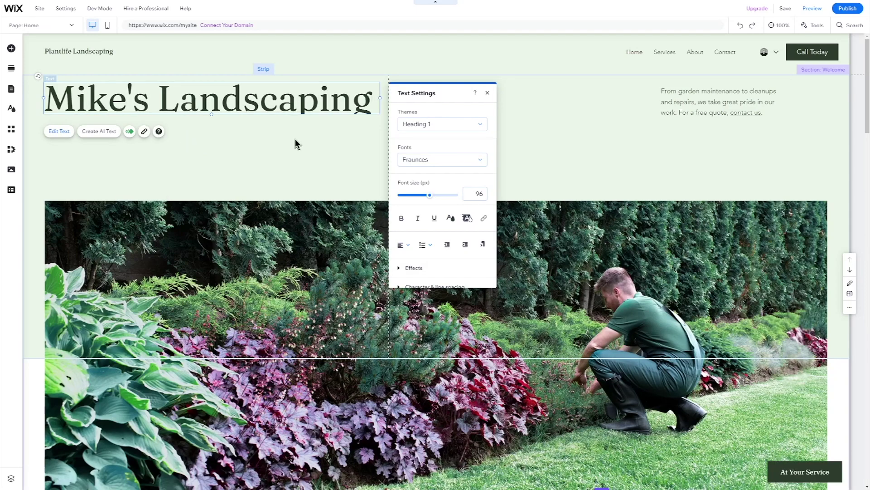
# Nudge the garden photo higher under the heading, then open page and menu management.
pyautogui.click(553, 243)
pyautogui.moveTo(544, 203); pyautogui.dragTo(540, 131)
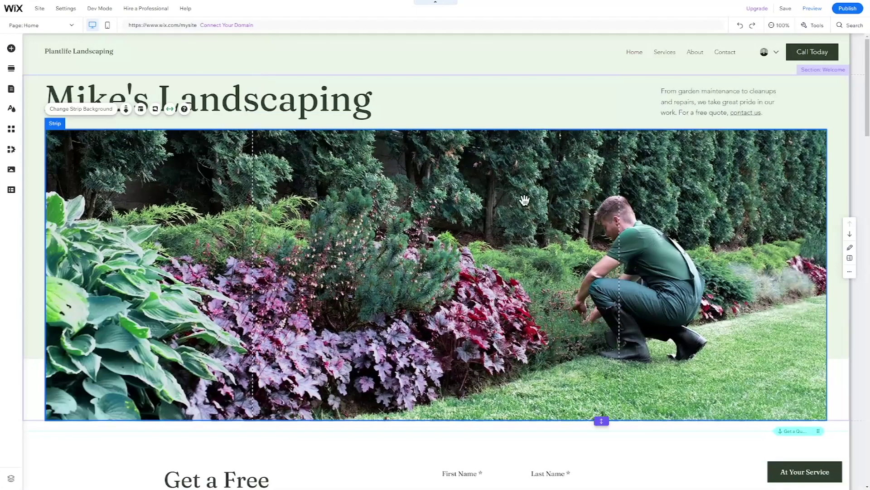
pyautogui.click(46, 25)
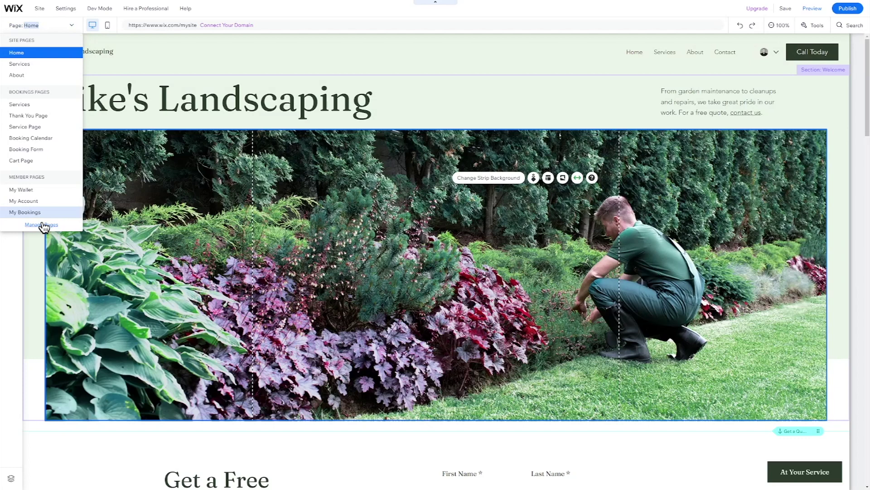
pyautogui.click(44, 225)
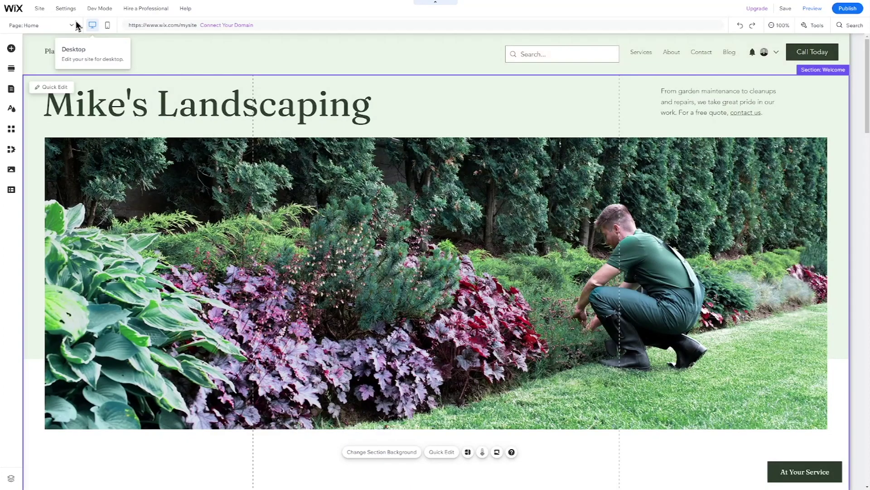
# Open the About page from Manage Pages, passing through Contact, and scroll its team photos.
pyautogui.click(68, 25)
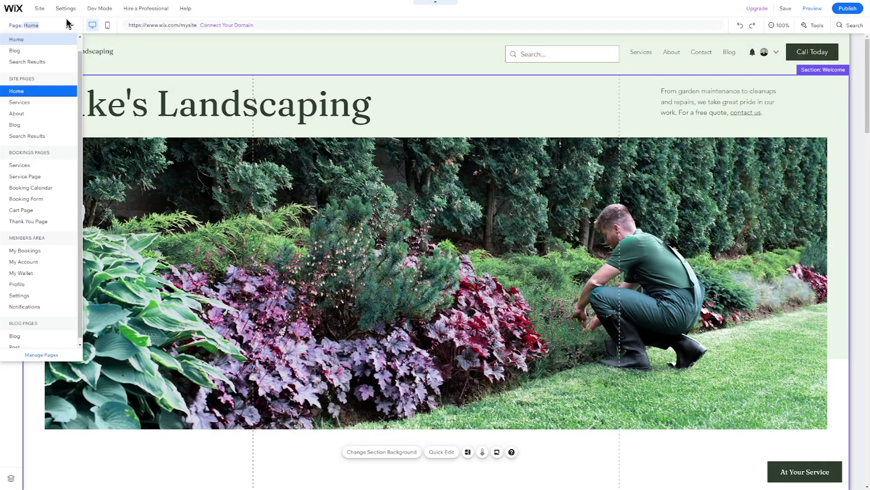
pyautogui.click(47, 361)
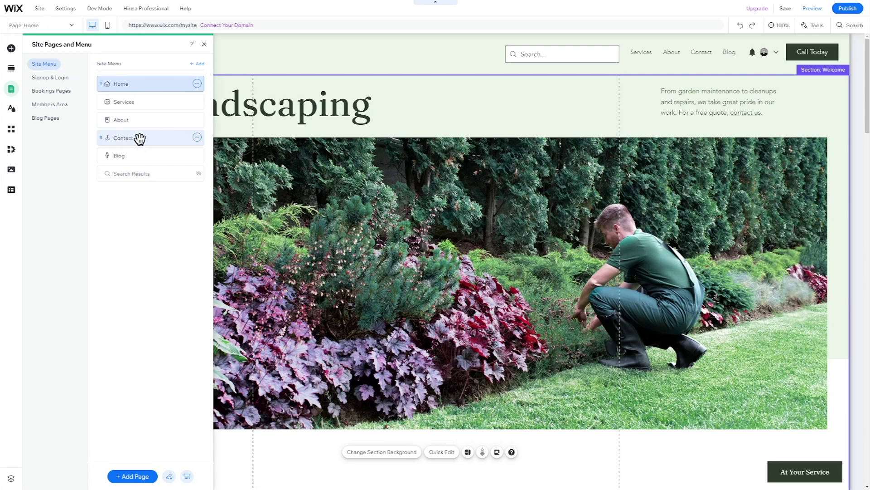
pyautogui.click(163, 137)
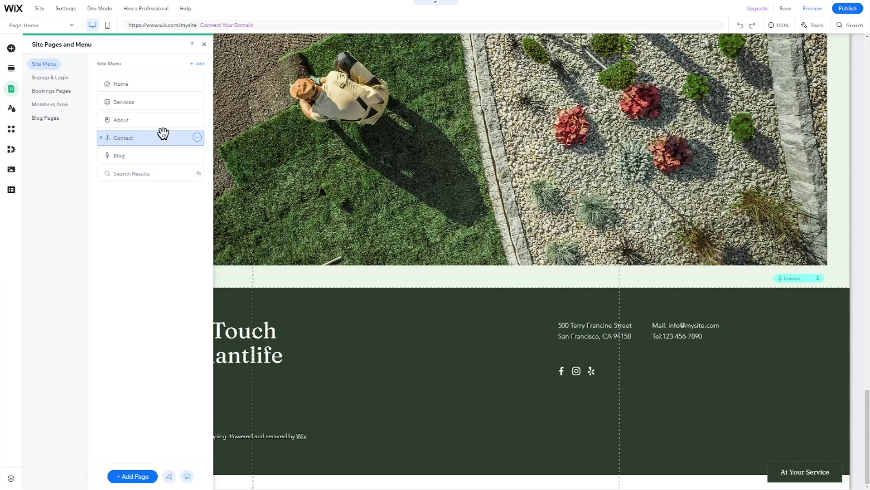
pyautogui.click(160, 120)
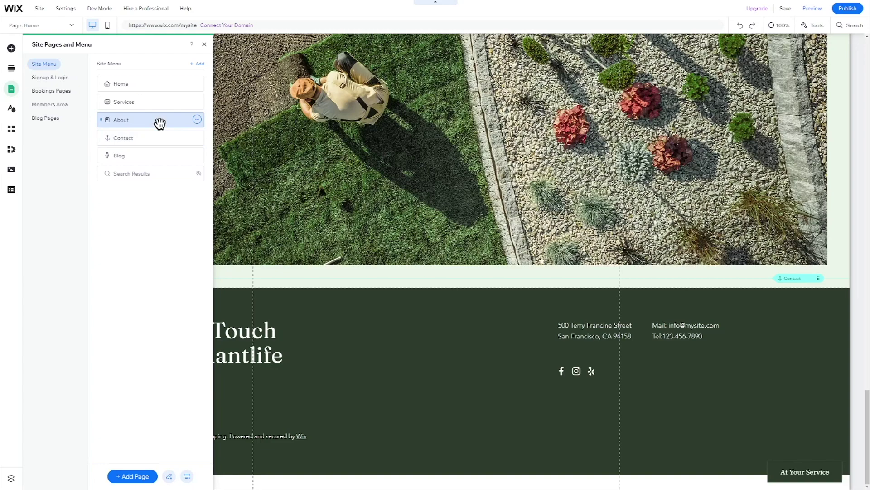
pyautogui.scroll(-10, 159, 123)
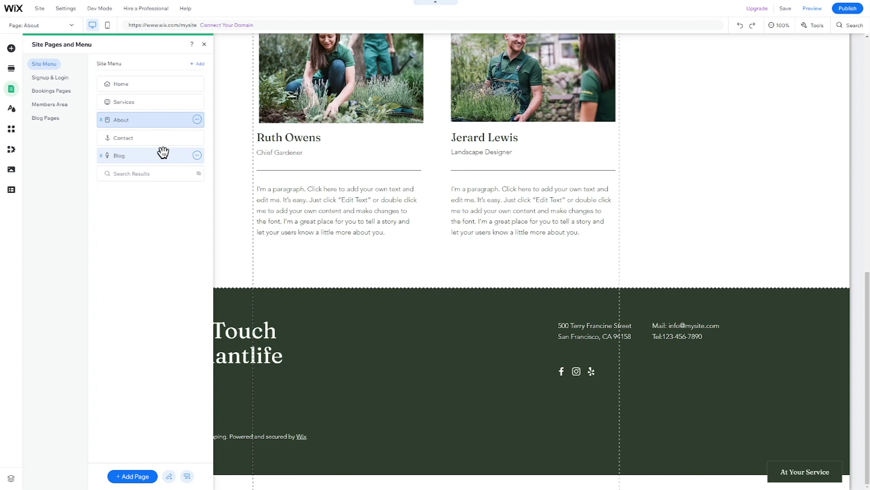
# Browse the App Market, seeing Wix Bookings and Wix Blog installed, then close it.
pyautogui.click(11, 129)
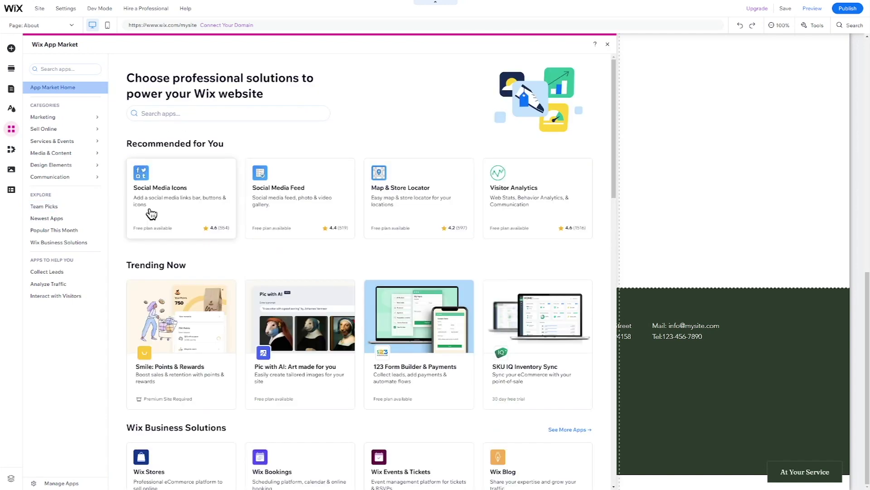
pyautogui.scroll(-2, 327, 267)
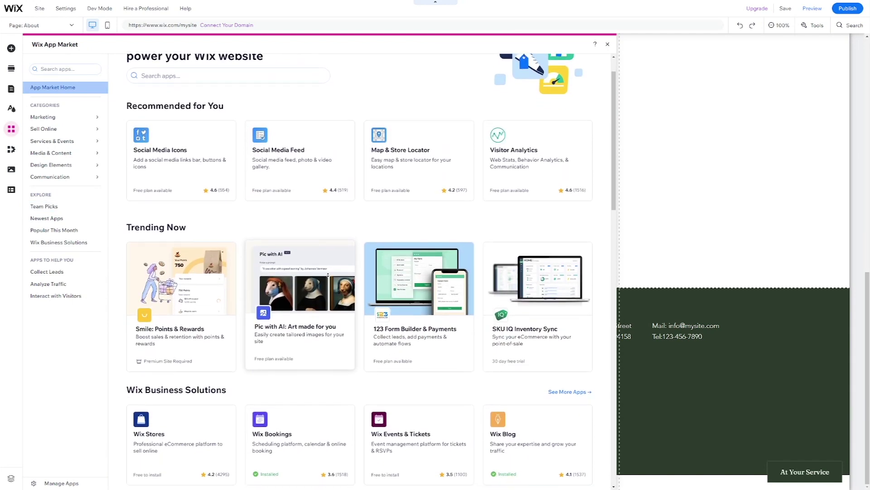
pyautogui.scroll(-5, 328, 274)
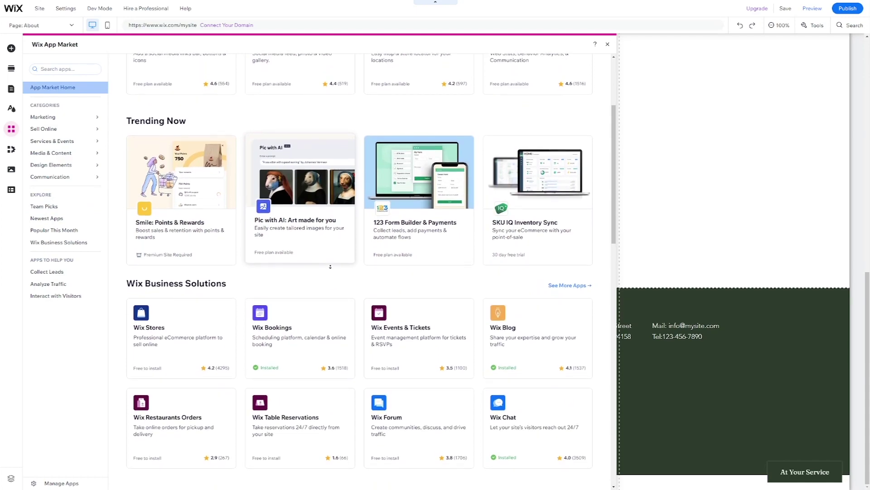
pyautogui.scroll(-2, 330, 267)
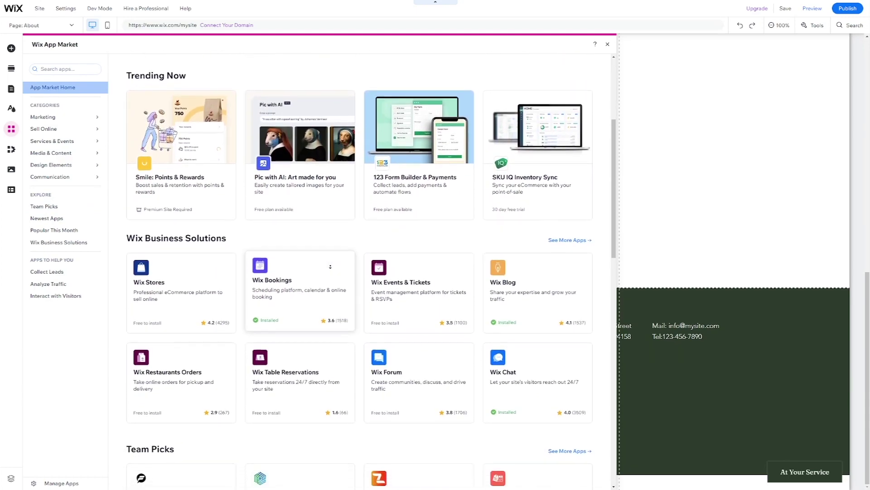
pyautogui.scroll(-1, 330, 266)
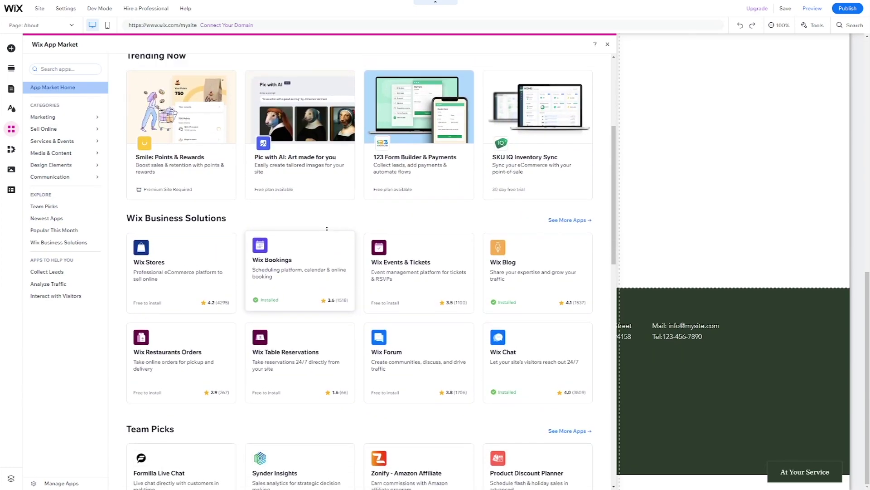
pyautogui.scroll(10, 326, 229)
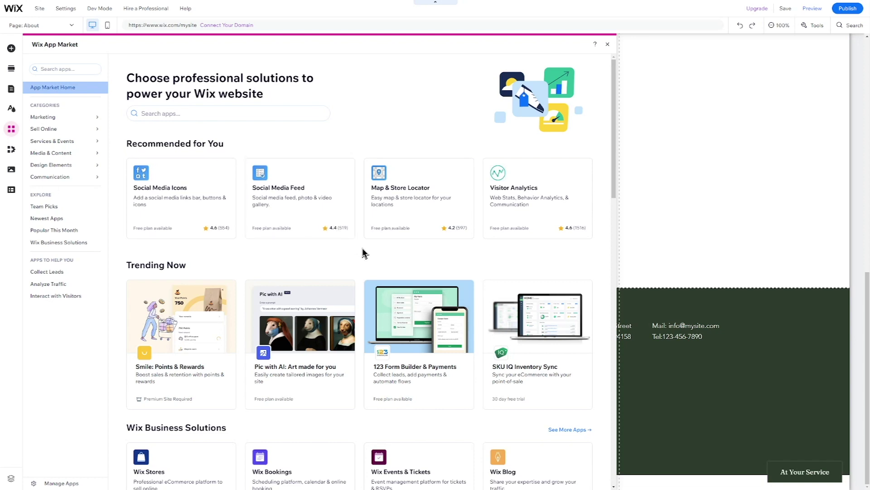
pyautogui.click(30, 26)
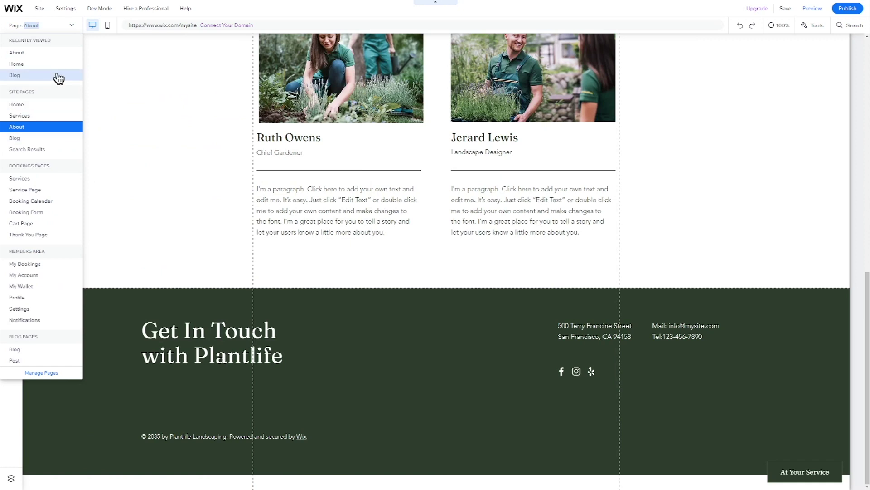
# Add the Wix Portfolio app to the site, then return to the Home page.
pyautogui.click(42, 374)
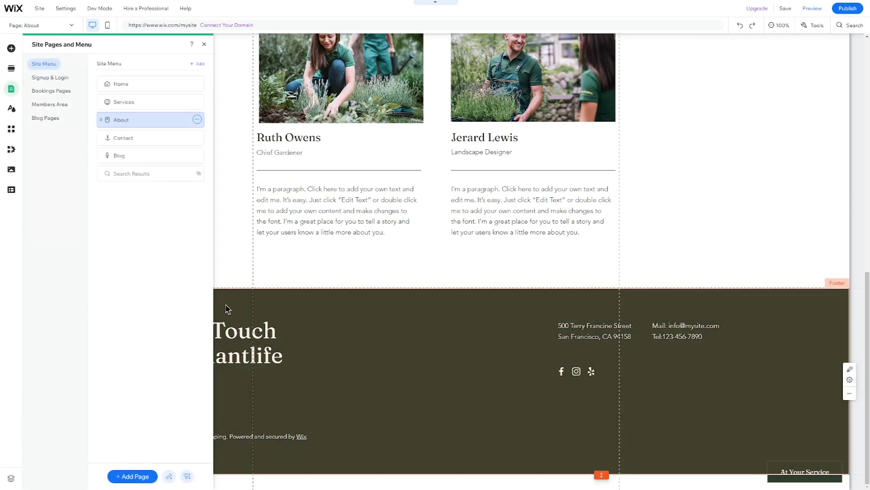
pyautogui.click(781, 121)
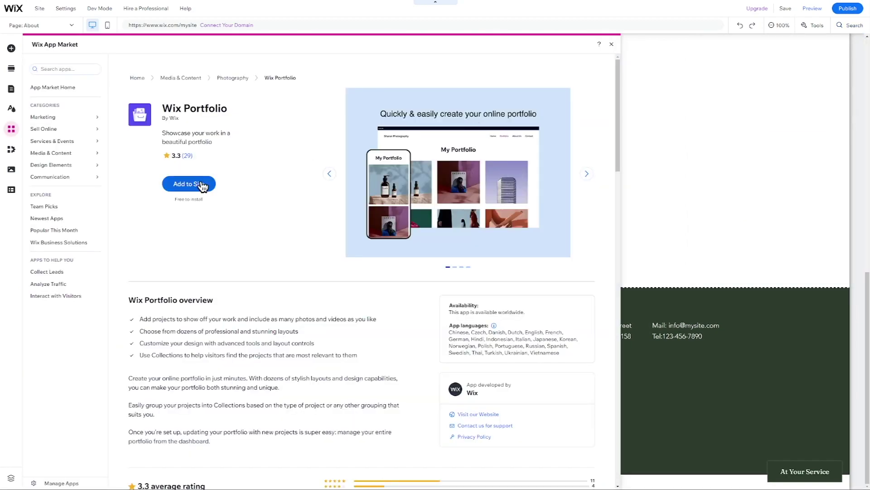
pyautogui.click(202, 184)
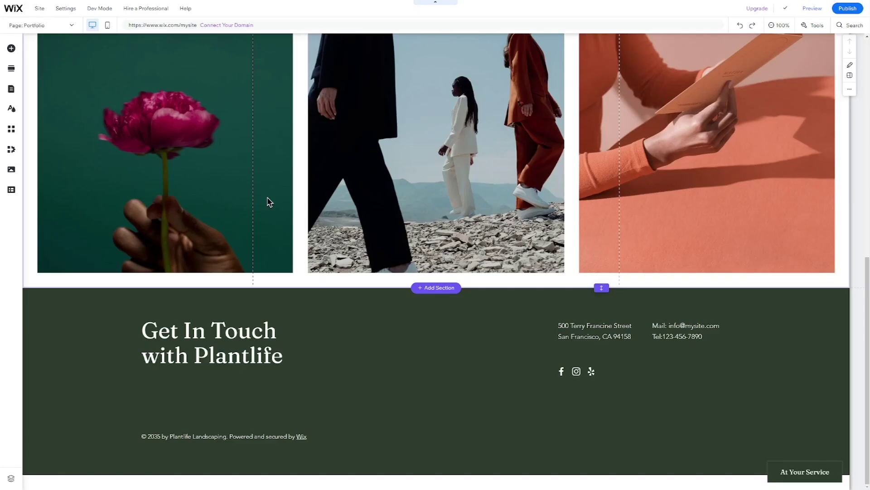
pyautogui.click(35, 26)
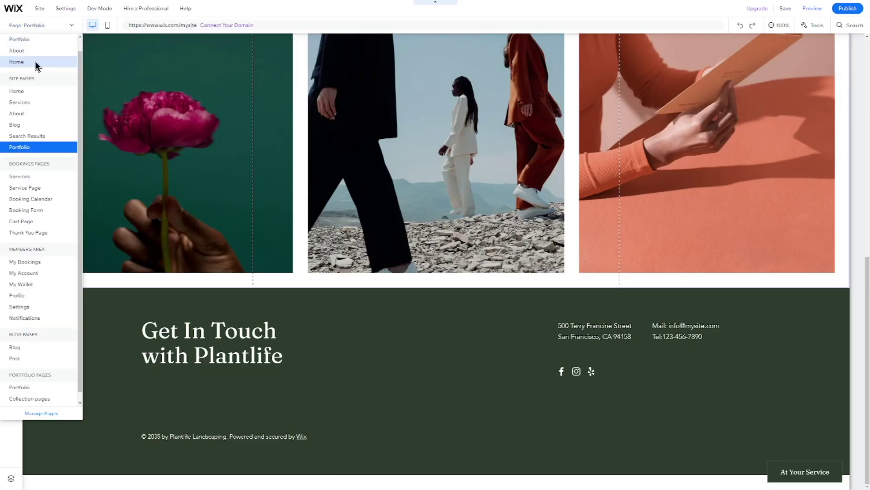
pyautogui.click(36, 64)
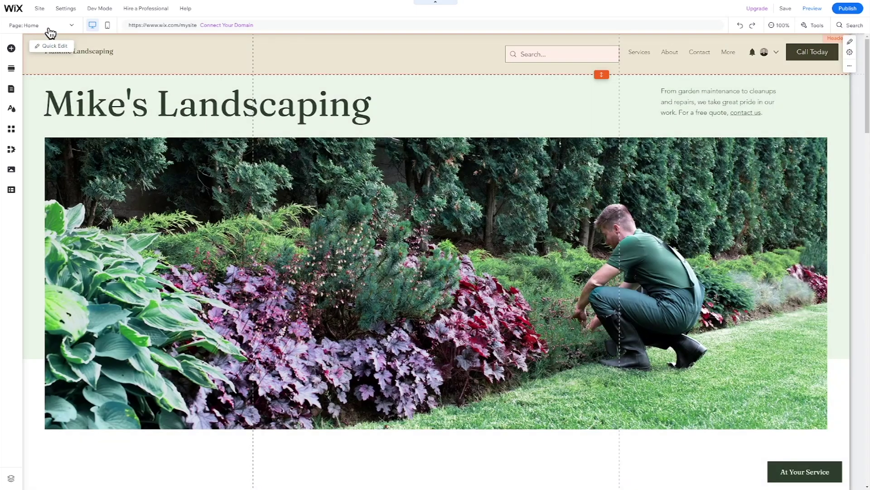
pyautogui.click(47, 26)
# Change the About page strip background to the 'garden' search result showing trees and a path.
pyautogui.click(32, 128)
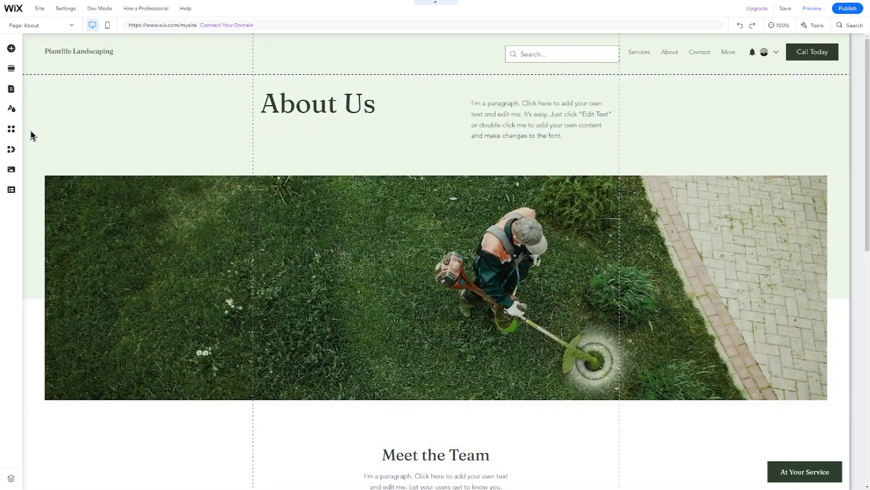
pyautogui.click(421, 238)
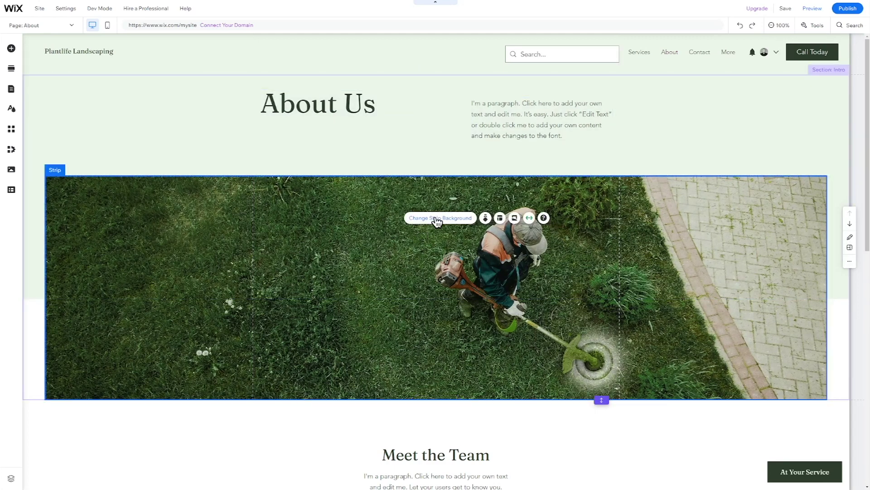
pyautogui.click(437, 218)
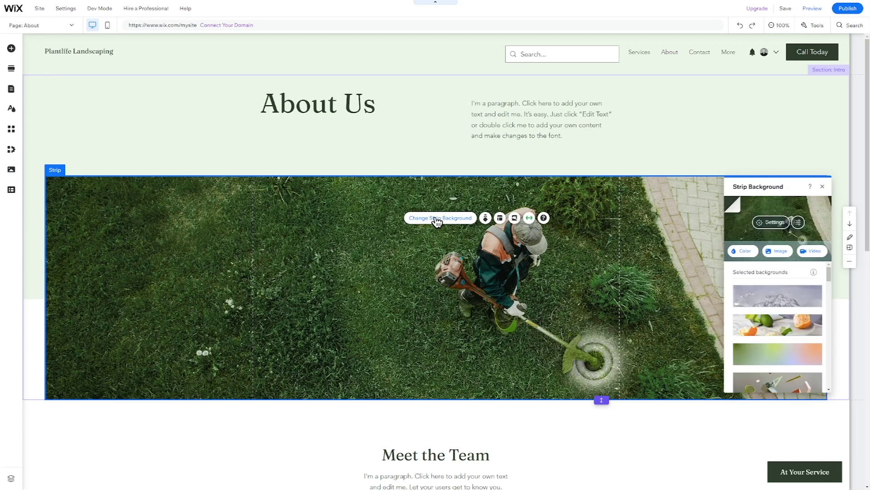
pyautogui.click(778, 251)
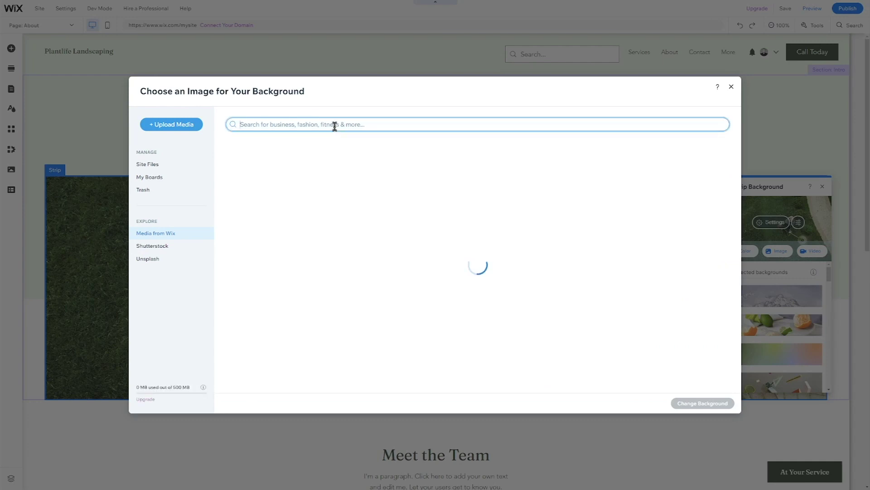
pyautogui.write('garden')
pyautogui.press('Return')
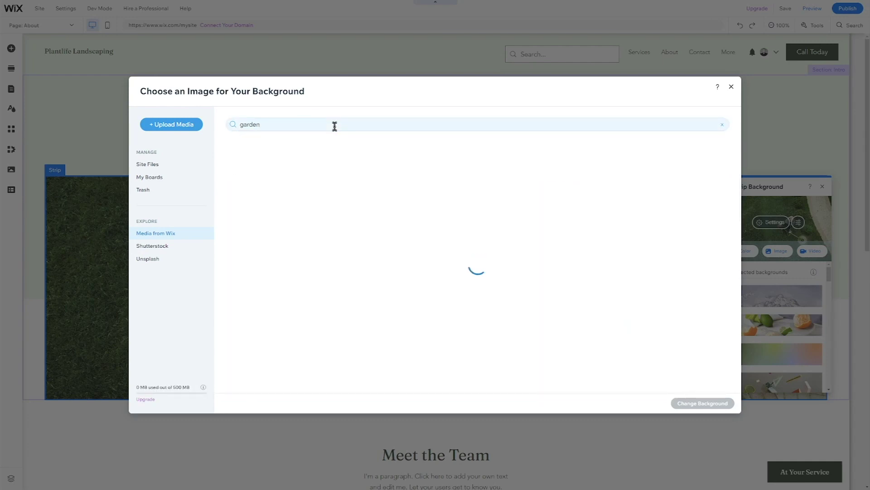
pyautogui.click(558, 245)
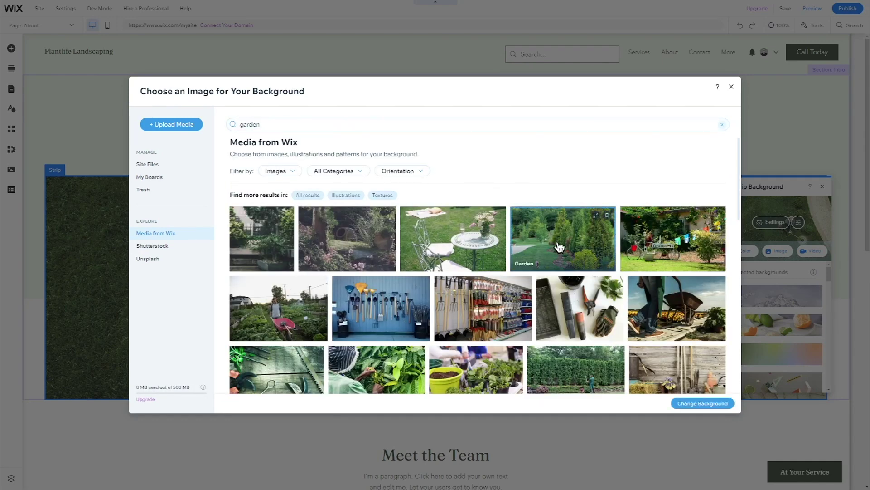
pyautogui.click(702, 403)
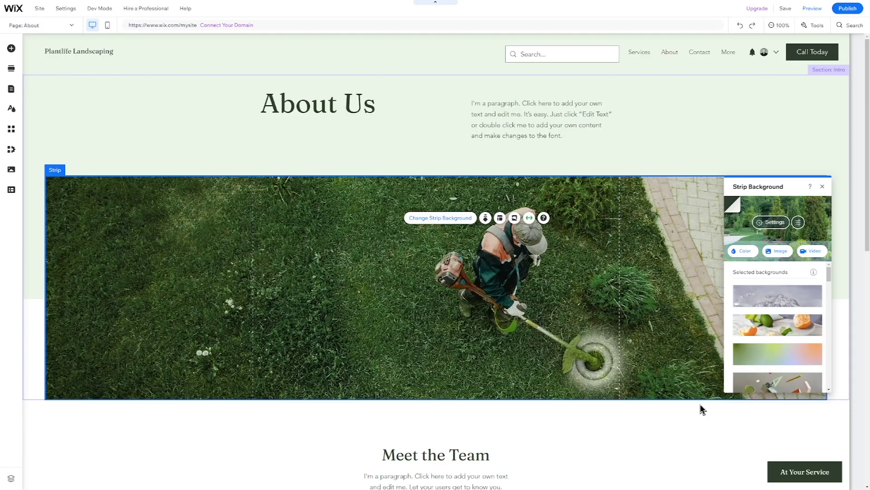
pyautogui.click(590, 337)
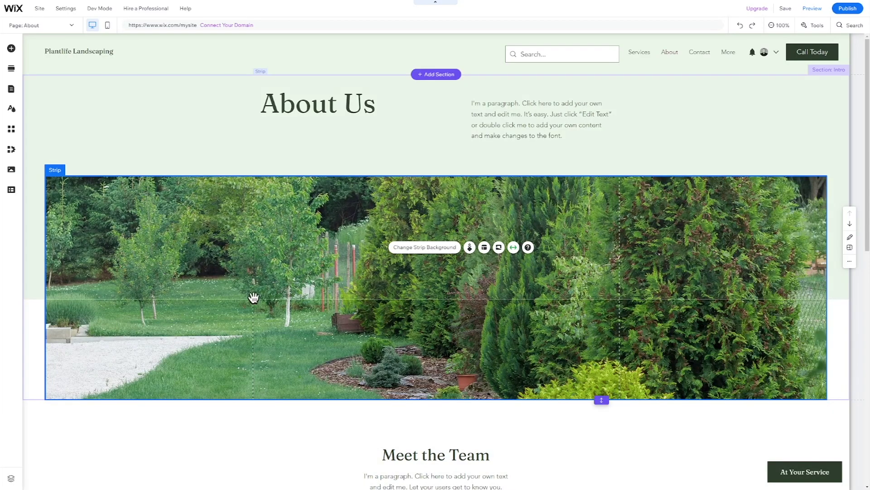
pyautogui.click(557, 114)
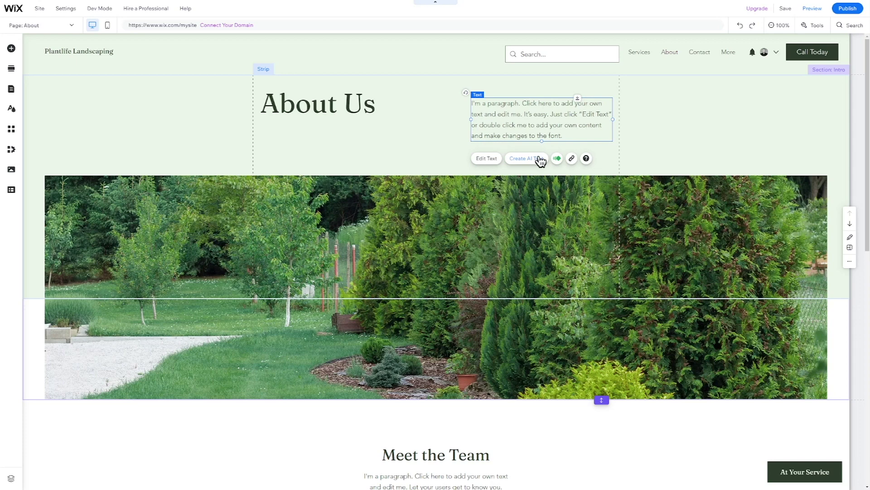
# Generate an AI intro paragraph about the landscaping business and use Option 1.
pyautogui.click(540, 159)
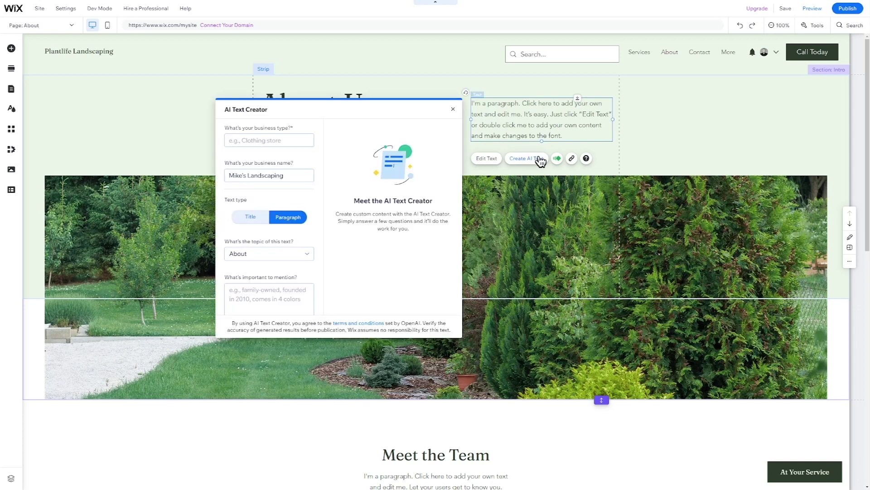
pyautogui.click(279, 139)
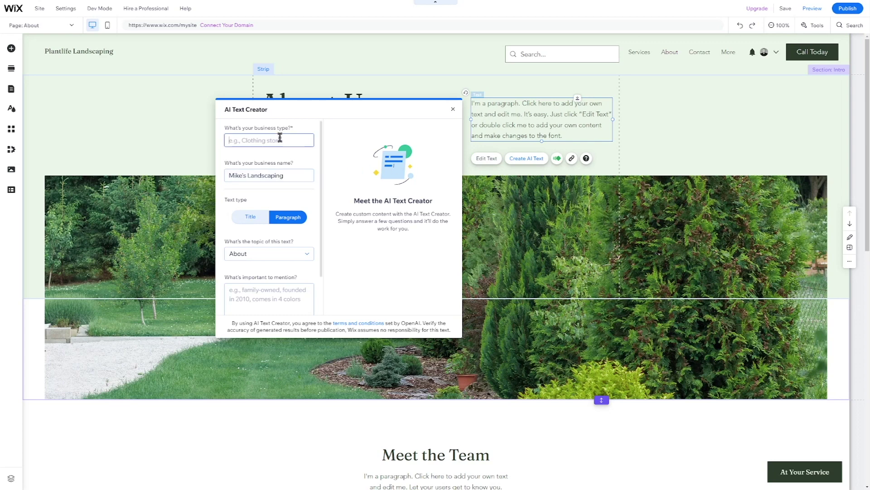
pyautogui.write('Landscaping')
pyautogui.click(274, 306)
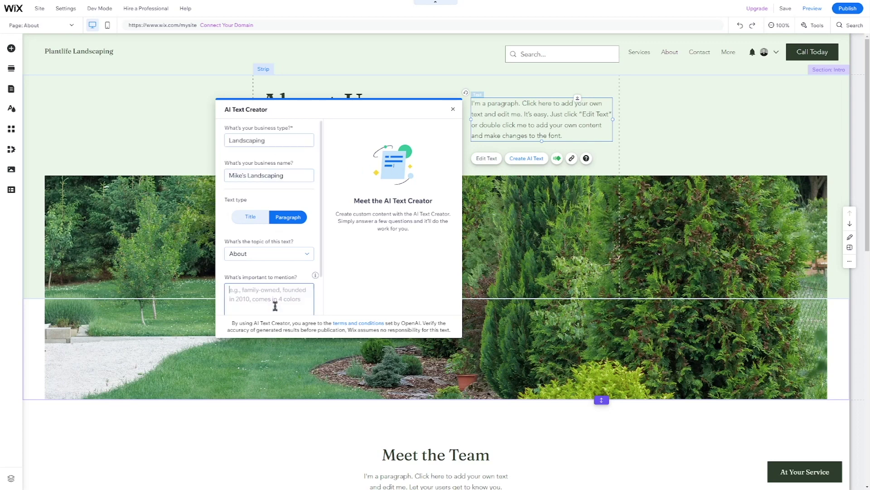
pyautogui.write('since 2010')
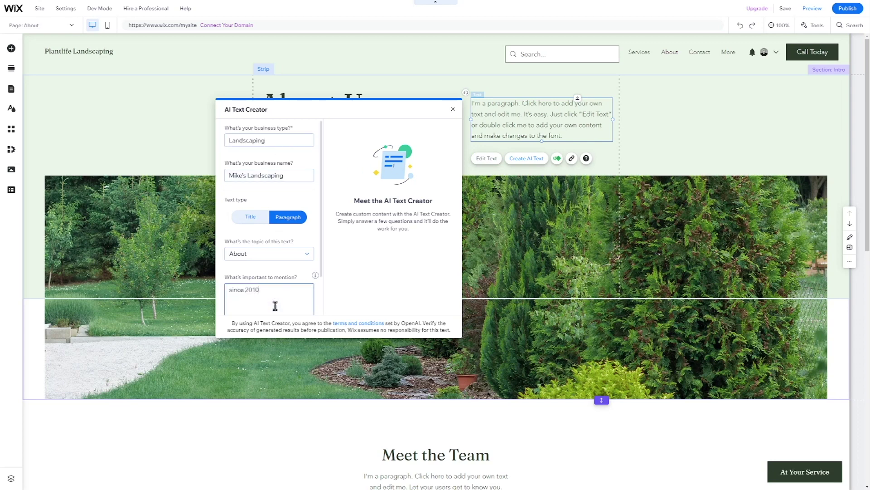
pyautogui.scroll(-1, 275, 306)
pyautogui.click(277, 305)
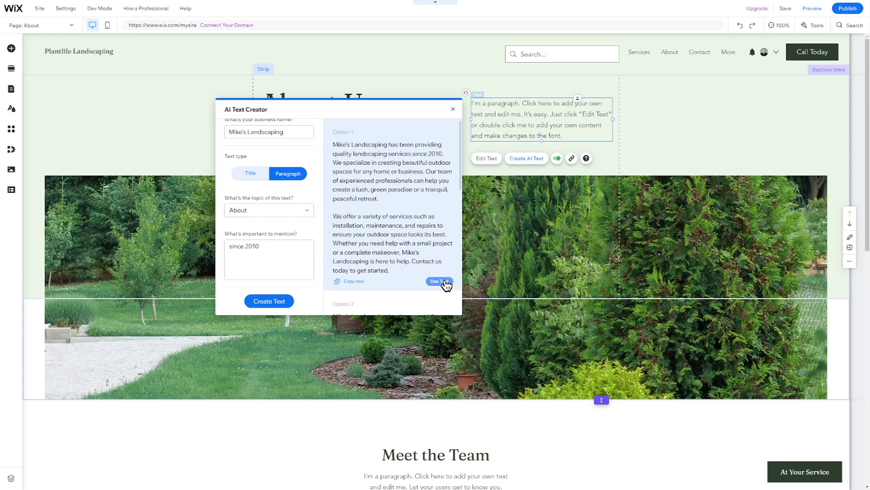
pyautogui.click(439, 281)
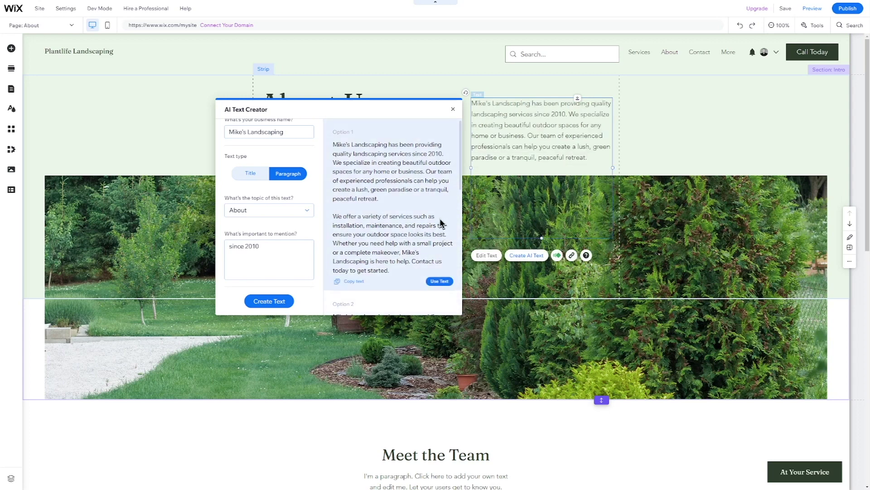
# Place the new paragraph right under the About Us heading, widened to 978.
pyautogui.click(453, 110)
pyautogui.moveTo(472, 165); pyautogui.dragTo(258, 191)
pyautogui.moveTo(408, 188); pyautogui.dragTo(619, 159)
pyautogui.moveTo(357, 136); pyautogui.dragTo(357, 123)
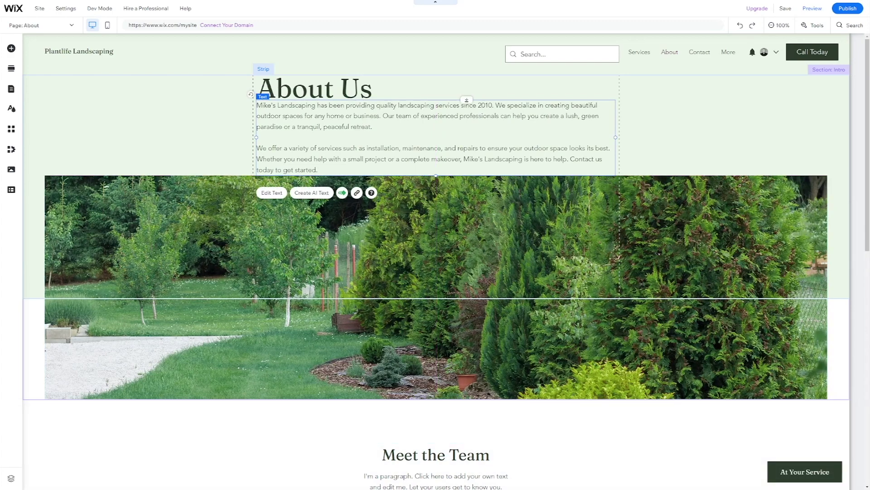
# Change the Home page footer map's address from San Francisco to New York, NY, USA.
pyautogui.click(12, 89)
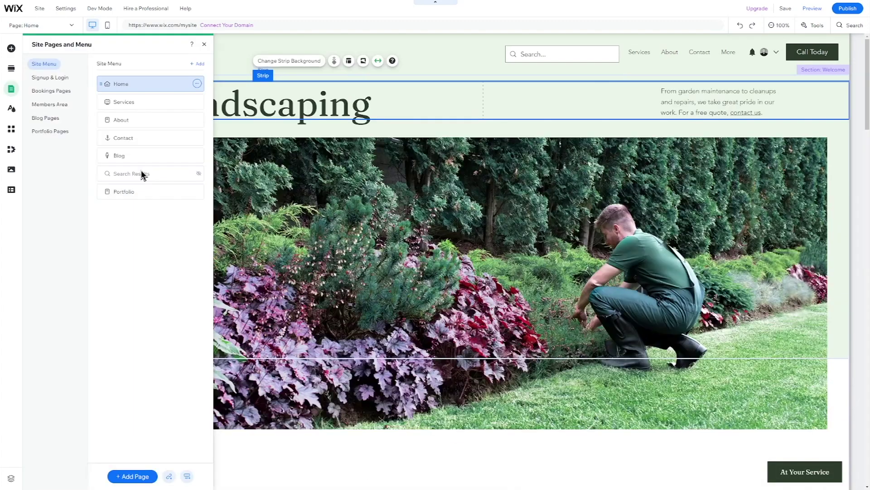
pyautogui.click(146, 137)
pyautogui.click(205, 267)
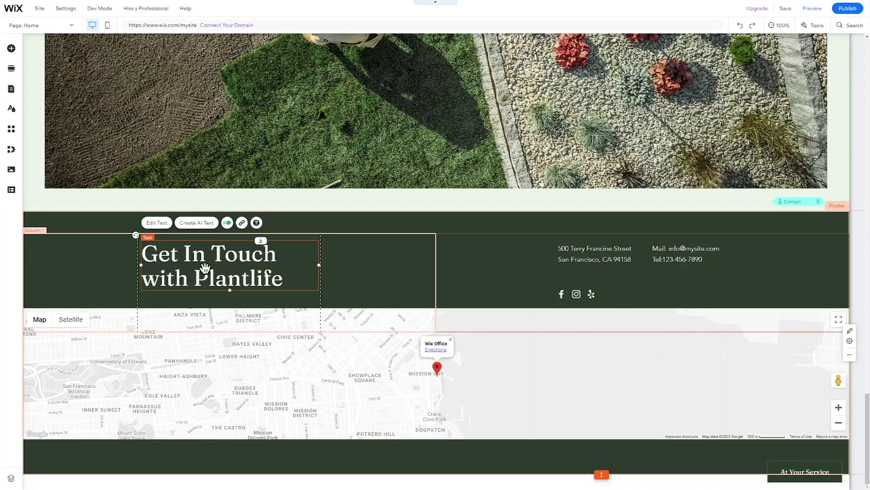
pyautogui.click(494, 275)
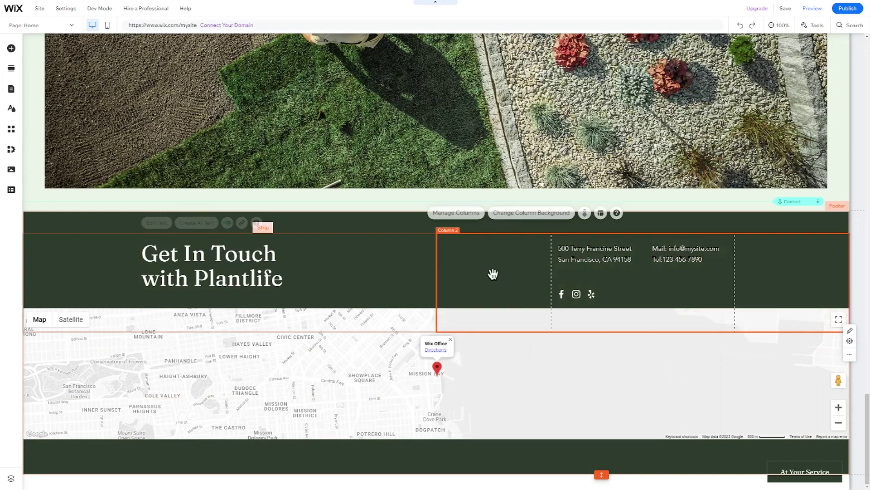
pyautogui.click(556, 254)
pyautogui.click(692, 249)
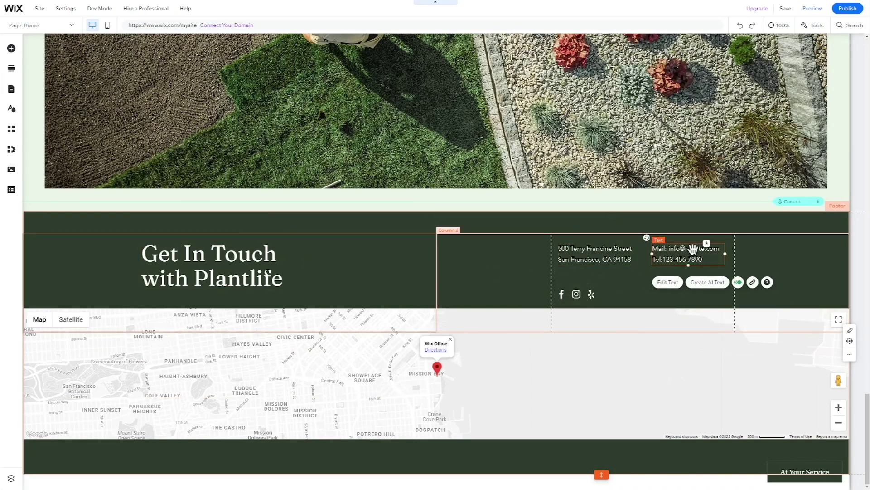
pyautogui.click(529, 378)
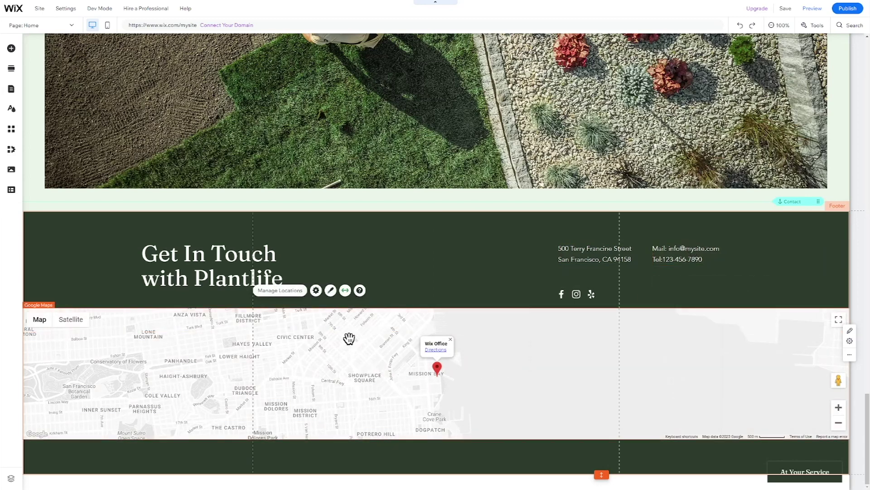
pyautogui.click(295, 294)
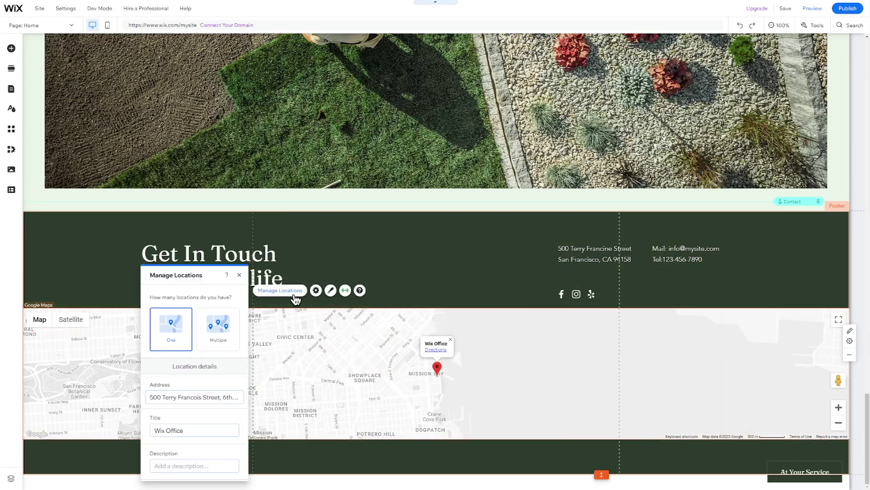
pyautogui.click(199, 398)
pyautogui.write('New York')
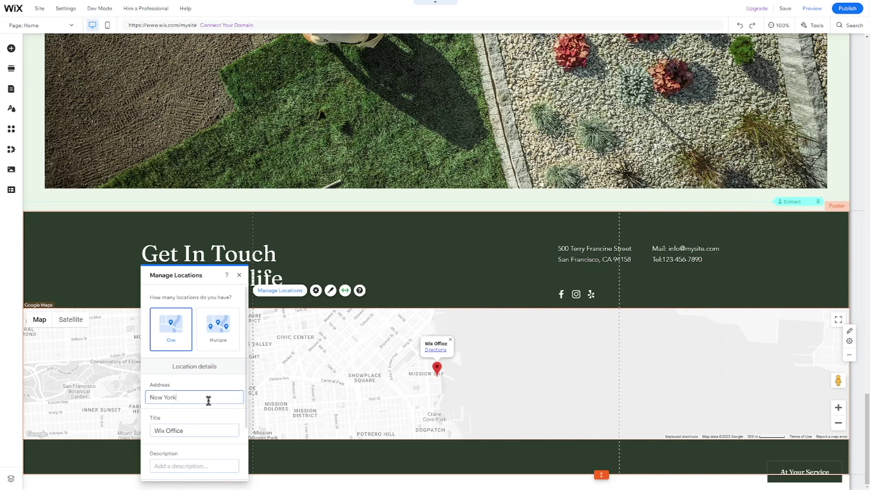
pyautogui.click(209, 404)
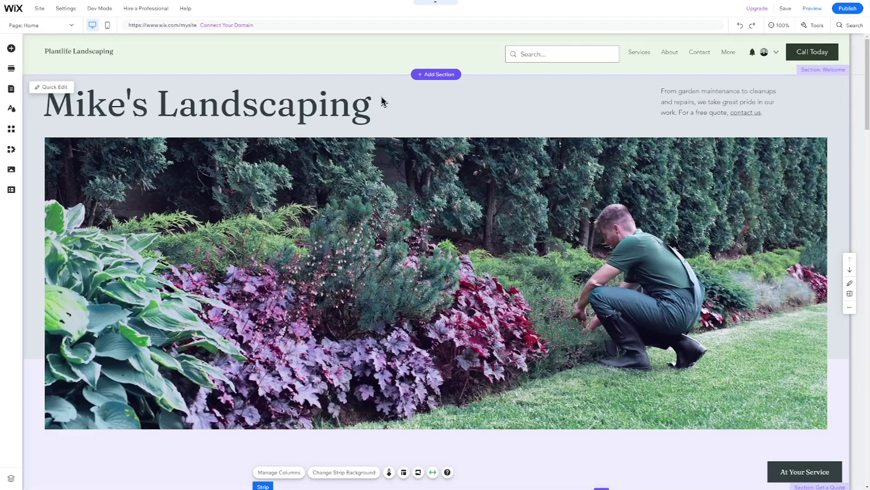
pyautogui.scroll(-7, 381, 109)
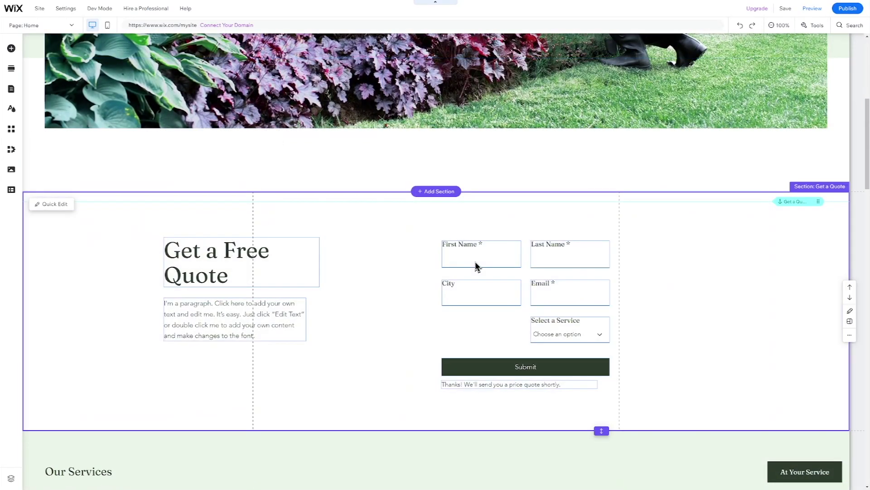
# Nudge the Get a Free Quote form slightly right and select its fields.
pyautogui.click(482, 260)
pyautogui.moveTo(486, 256); pyautogui.dragTo(508, 258)
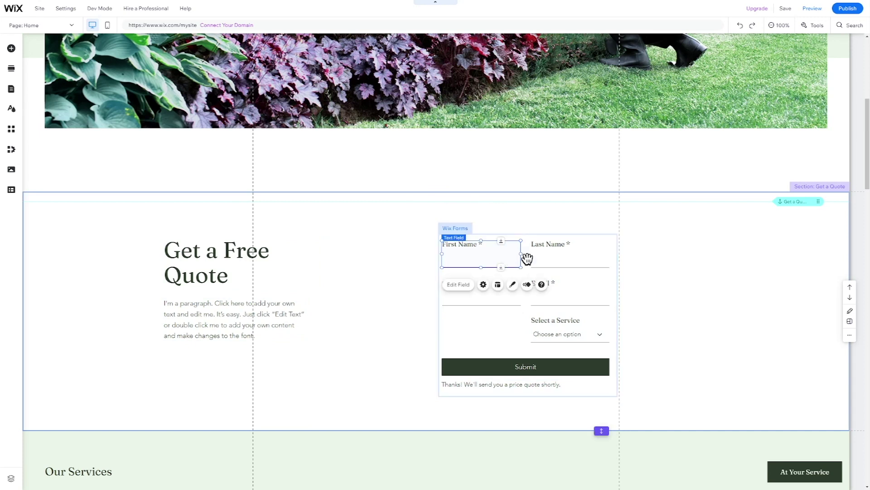
pyautogui.click(579, 257)
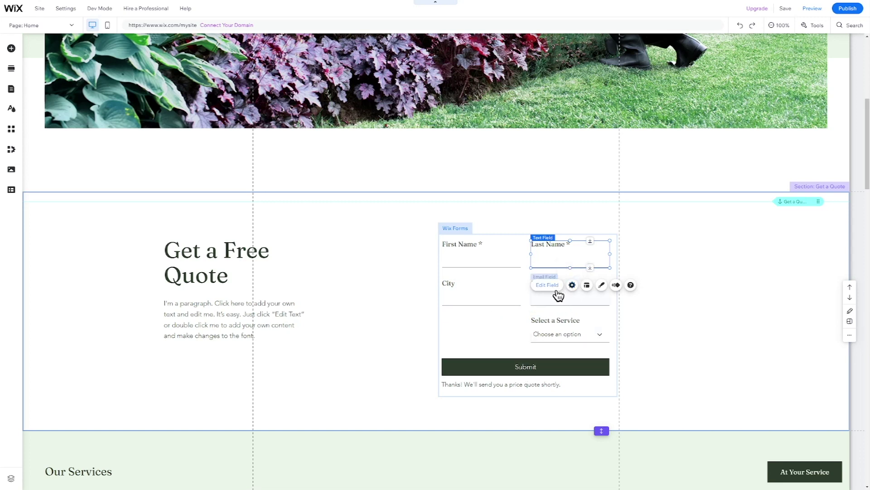
pyautogui.click(513, 340)
# Add a Phone field to the quote form and place it under City.
pyautogui.click(510, 213)
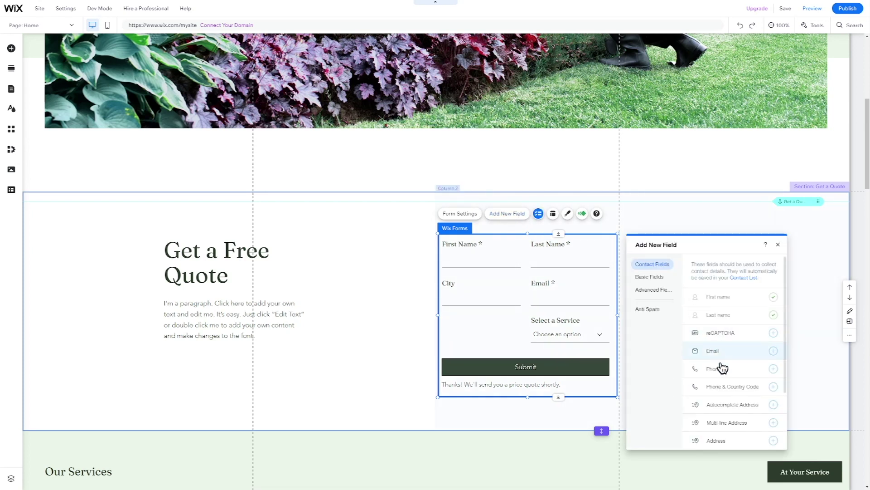
pyautogui.click(722, 369)
pyautogui.click(575, 361)
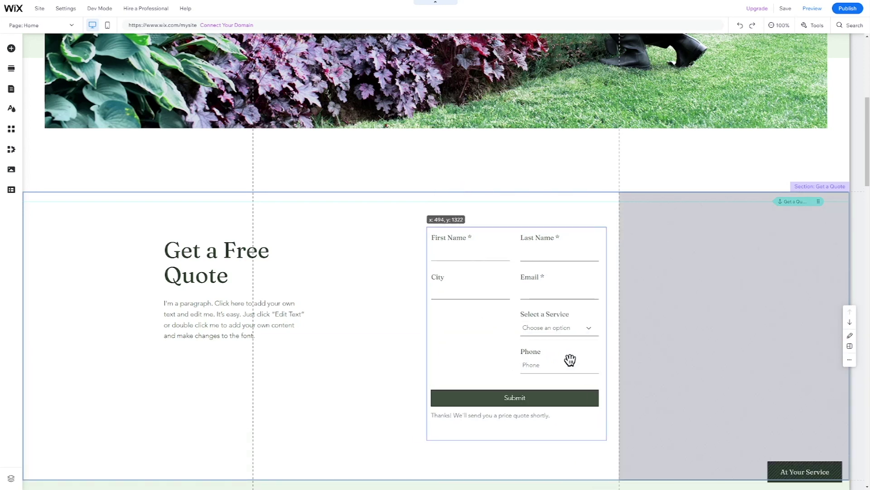
pyautogui.moveTo(576, 361); pyautogui.dragTo(489, 325)
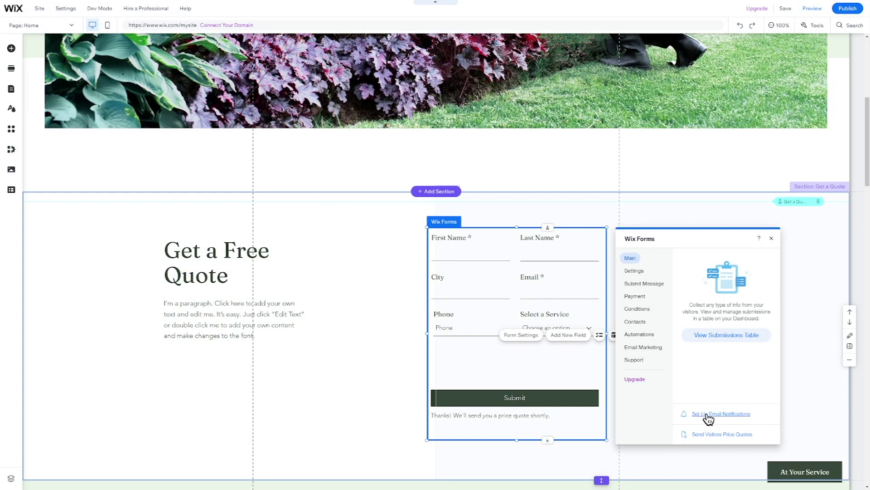
pyautogui.press('Escape')
pyautogui.click(41, 25)
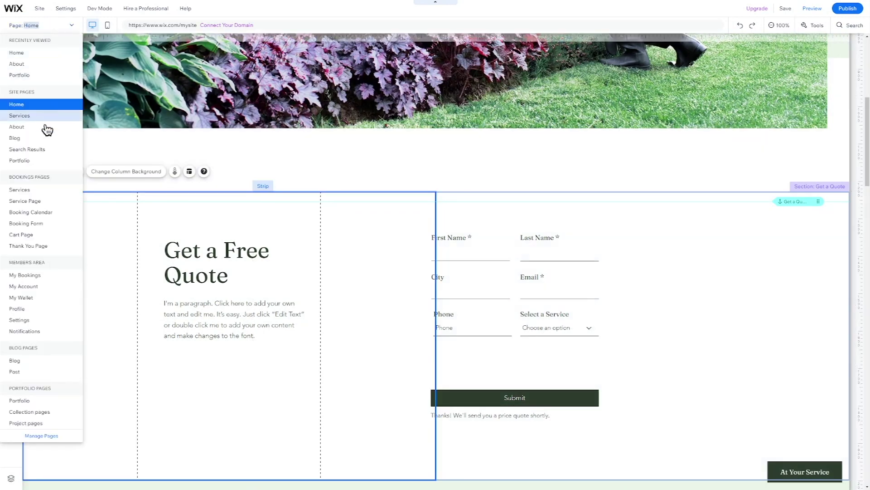
# Switch to the Services page and view the Basic Lawn Care service in the booking settings.
pyautogui.click(44, 119)
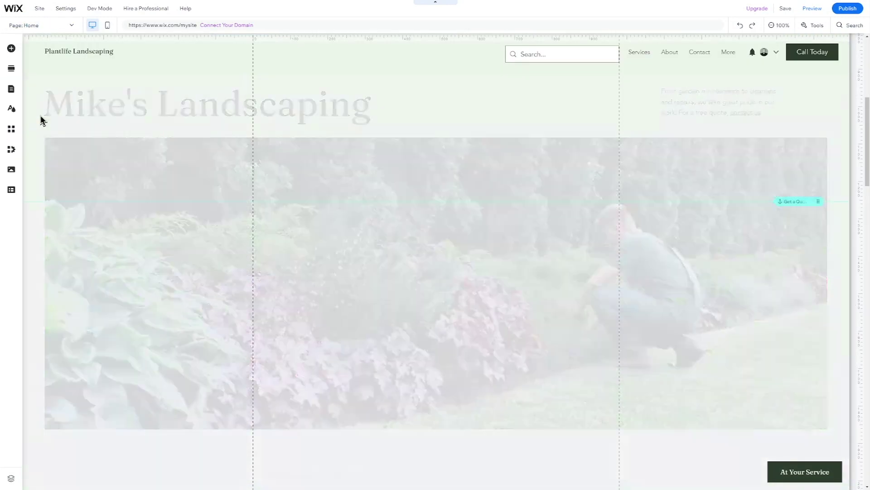
pyautogui.scroll(-7, 273, 253)
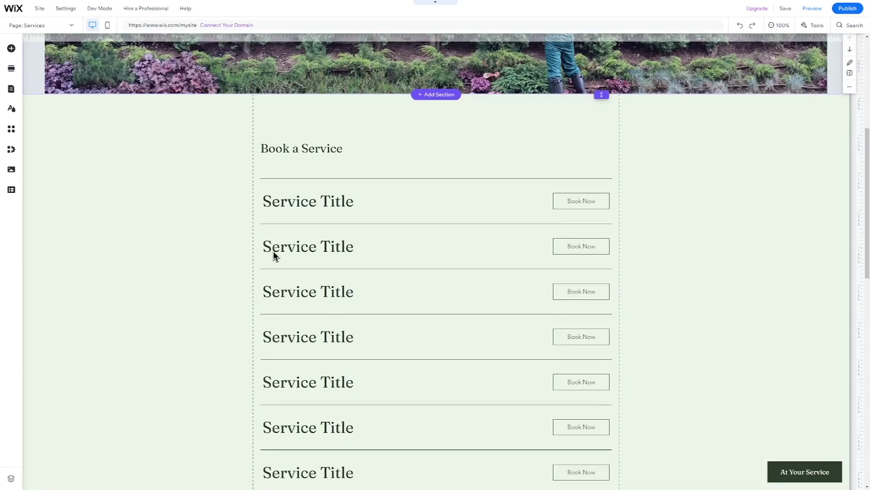
pyautogui.scroll(3, 346, 201)
pyautogui.click(398, 232)
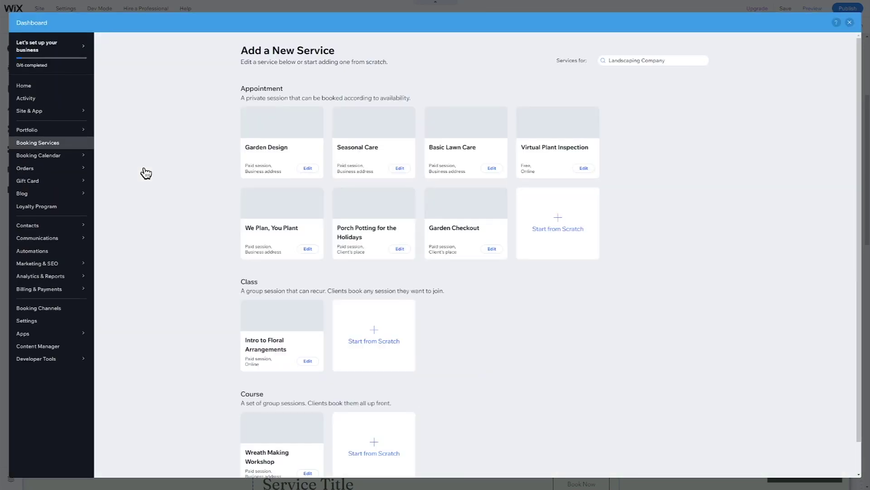
pyautogui.click(471, 138)
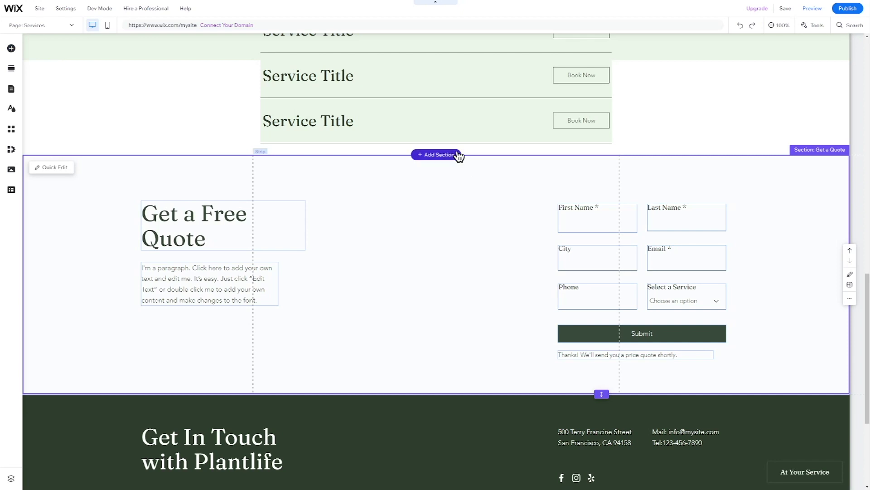
# Insert the three-quote Testimonials design between the service list and the Get a Free Quote form.
pyautogui.click(455, 155)
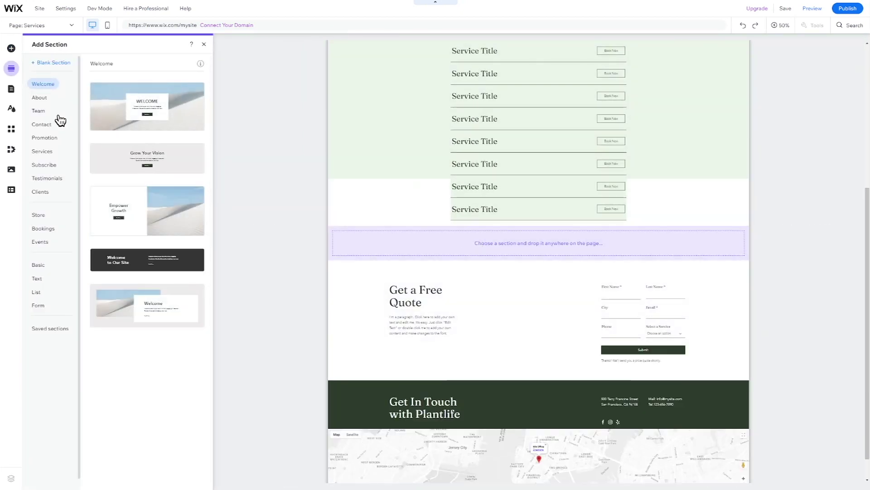
pyautogui.click(45, 181)
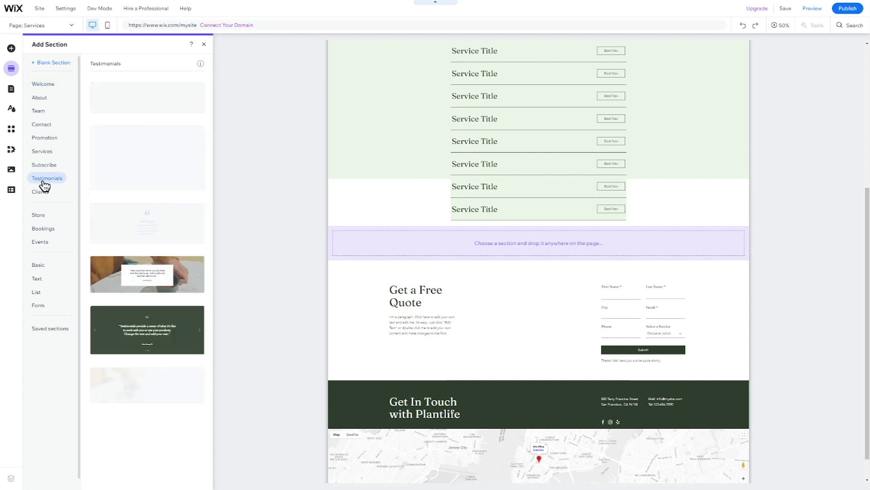
pyautogui.moveTo(108, 223); pyautogui.dragTo(498, 254)
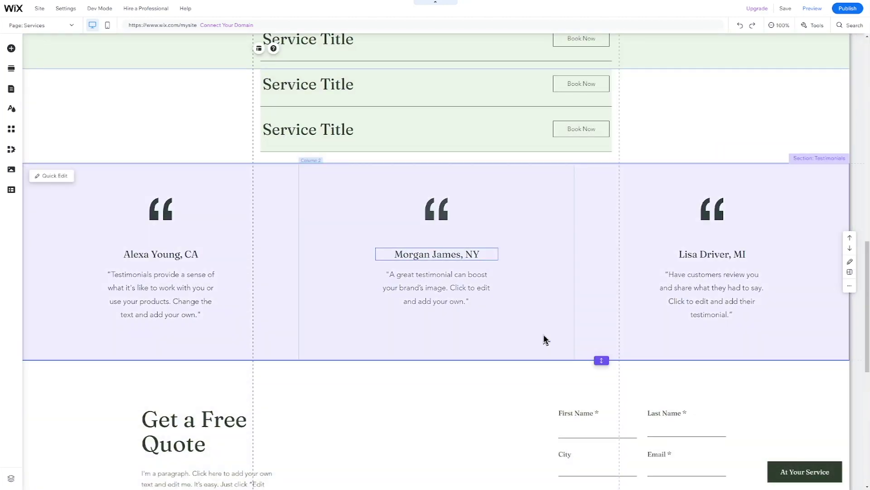
pyautogui.click(546, 340)
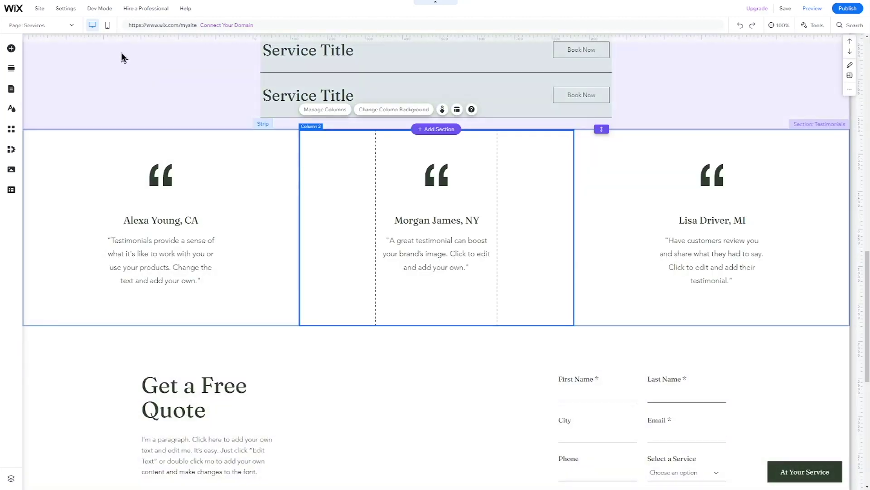
# Switch to the Portfolio page, review the gallery's projects in the dashboard, then close it.
pyautogui.click(42, 29)
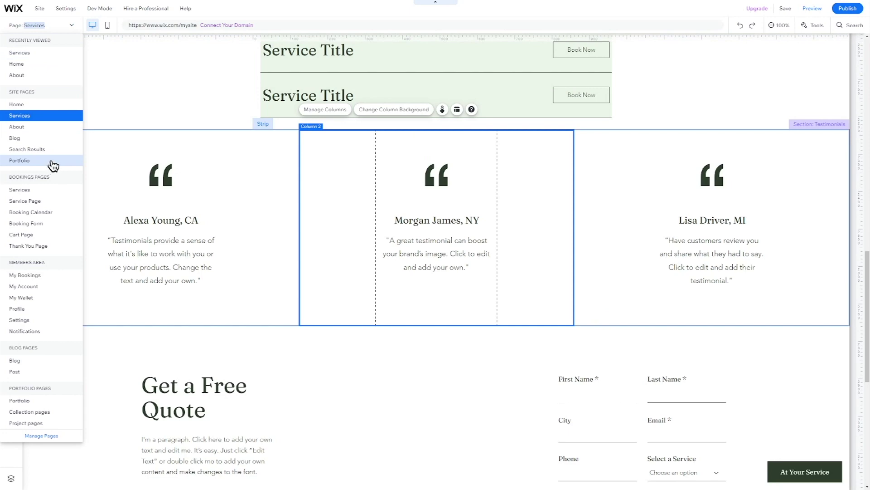
pyautogui.click(19, 161)
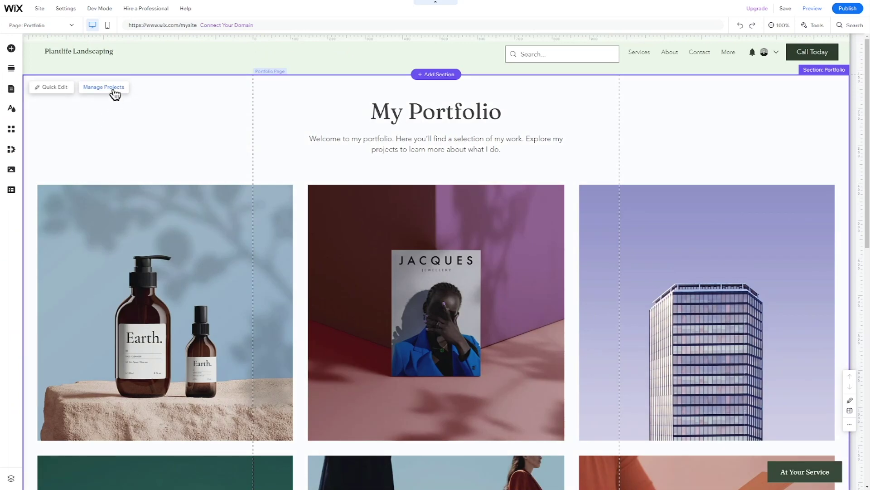
pyautogui.click(121, 251)
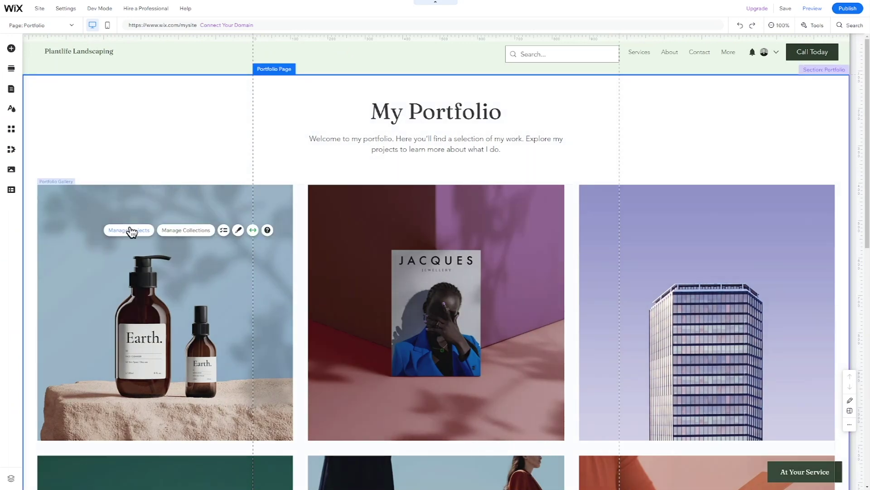
pyautogui.click(131, 231)
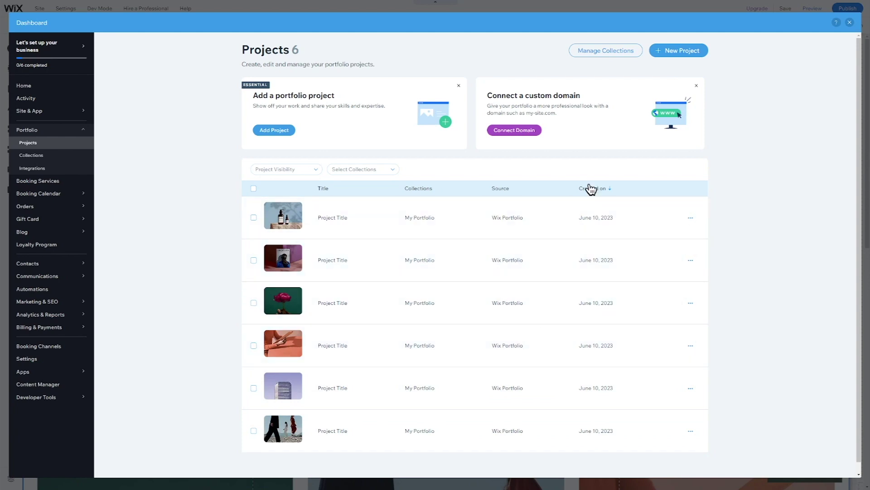
pyautogui.scroll(-1, 591, 188)
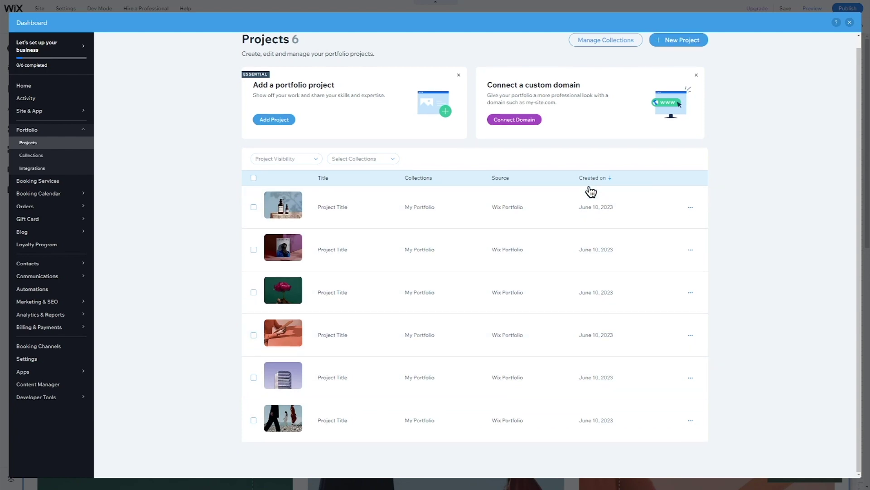
pyautogui.click(850, 23)
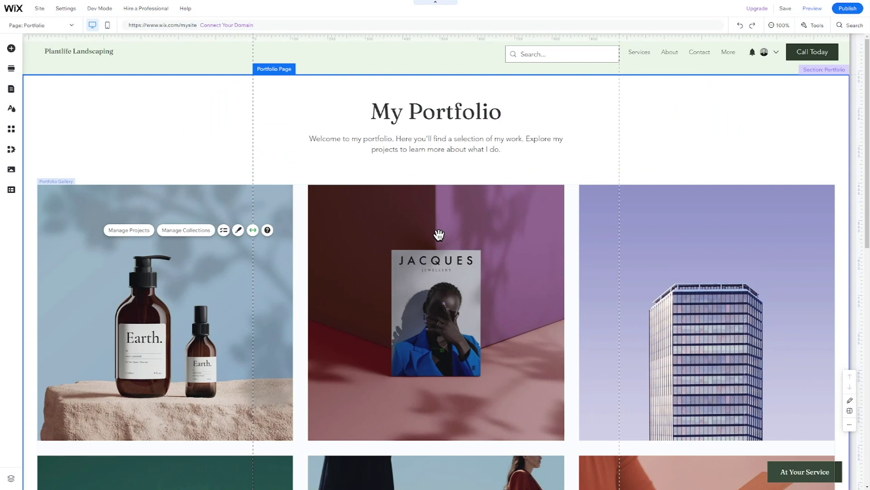
# Switch to the Blog page and open its post management in the Blog Overview.
pyautogui.click(63, 27)
pyautogui.click(52, 140)
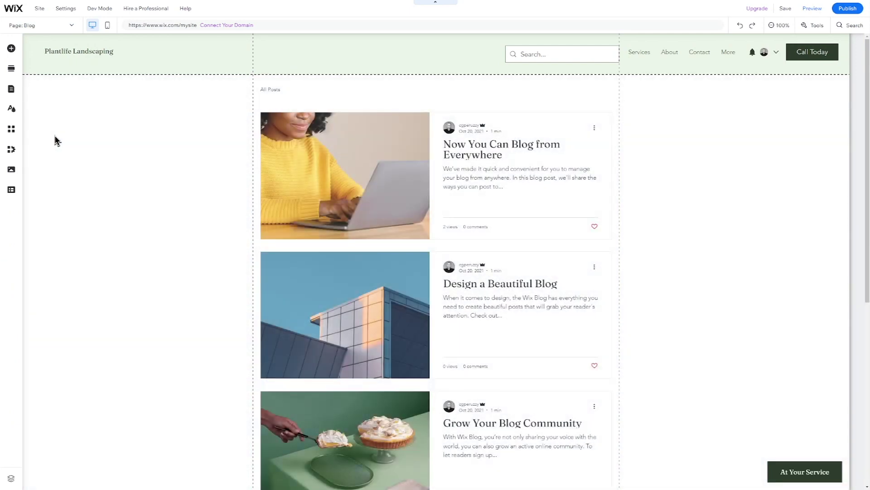
pyautogui.click(55, 139)
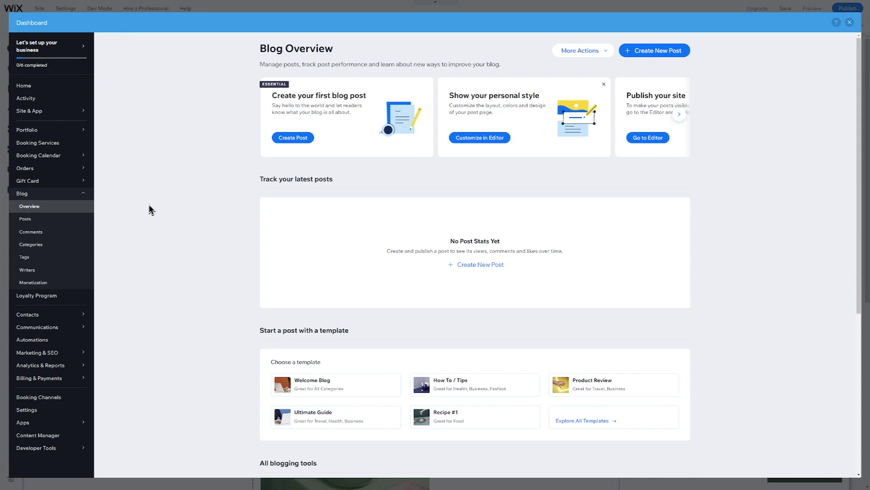
pyautogui.click(40, 197)
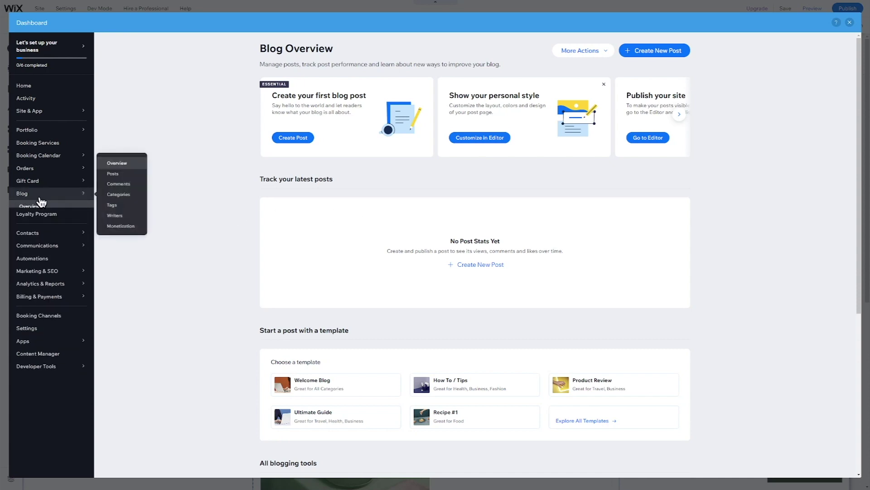
pyautogui.click(39, 197)
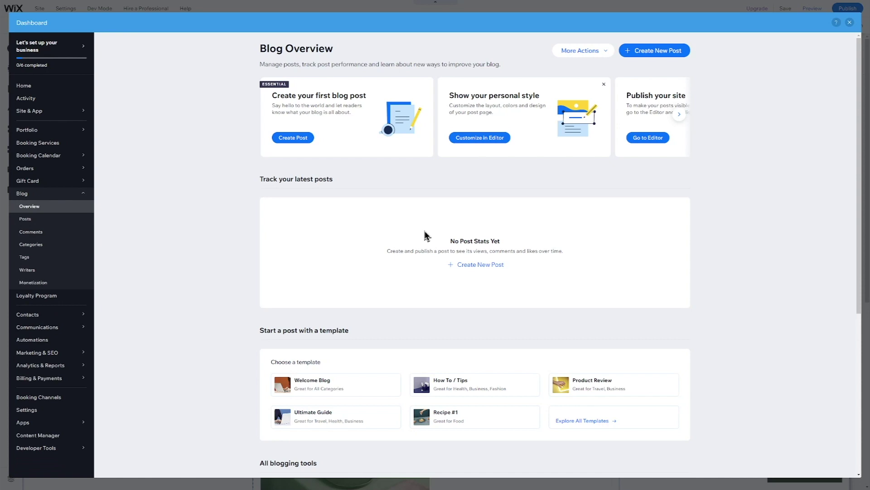
# Write a post titled 'My first blog post' with body 'Hello world!' and publish it.
pyautogui.click(649, 53)
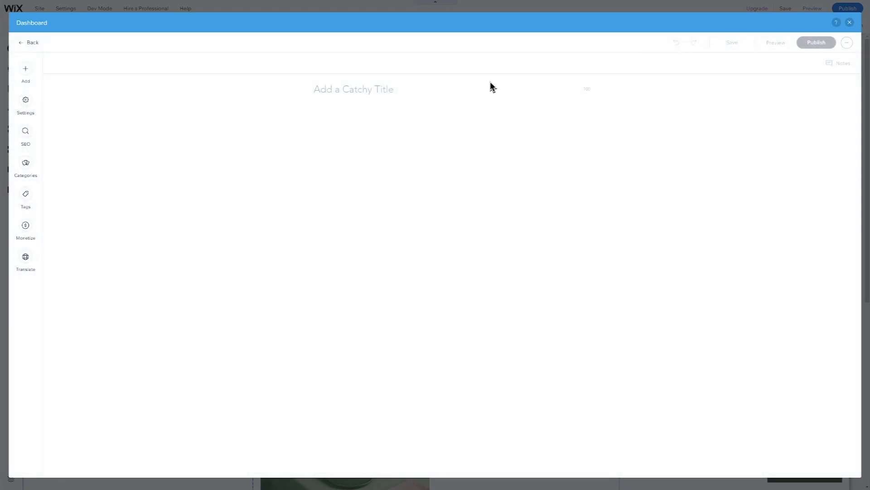
pyautogui.click(423, 90)
pyautogui.write('My first ')
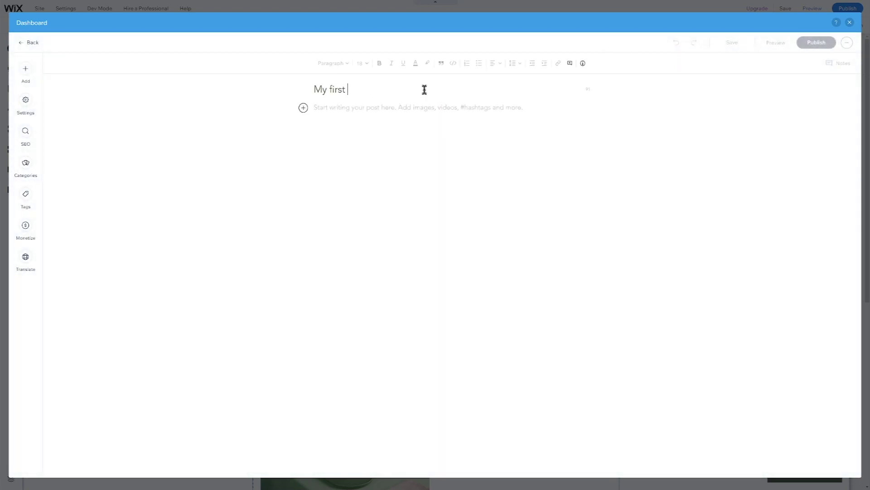
pyautogui.write('blog post')
pyautogui.press('Return')
pyautogui.write('Hello world!')
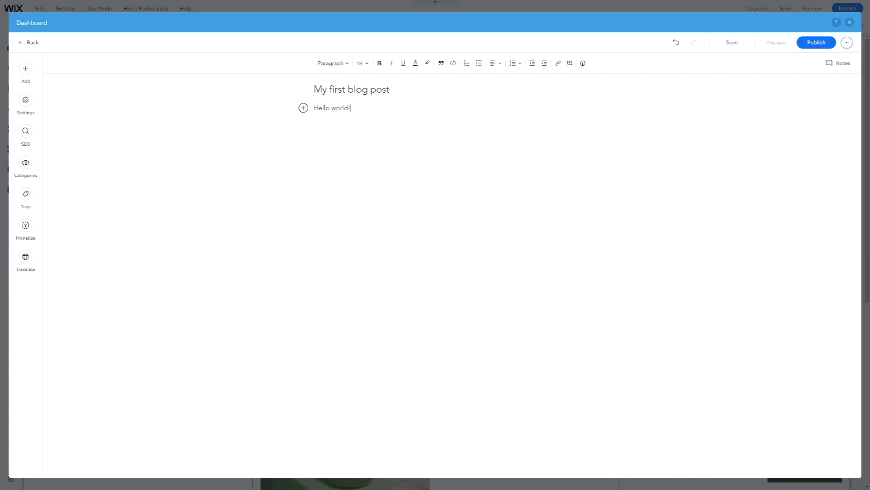
pyautogui.click(26, 194)
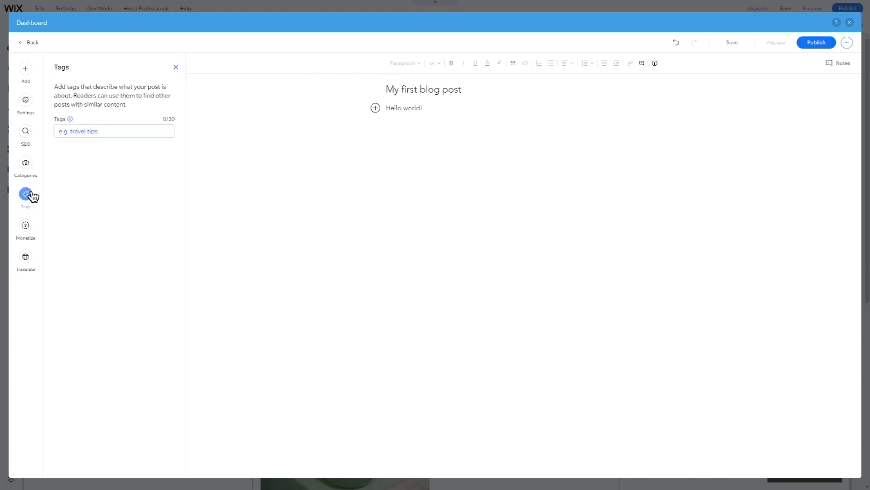
pyautogui.click(27, 168)
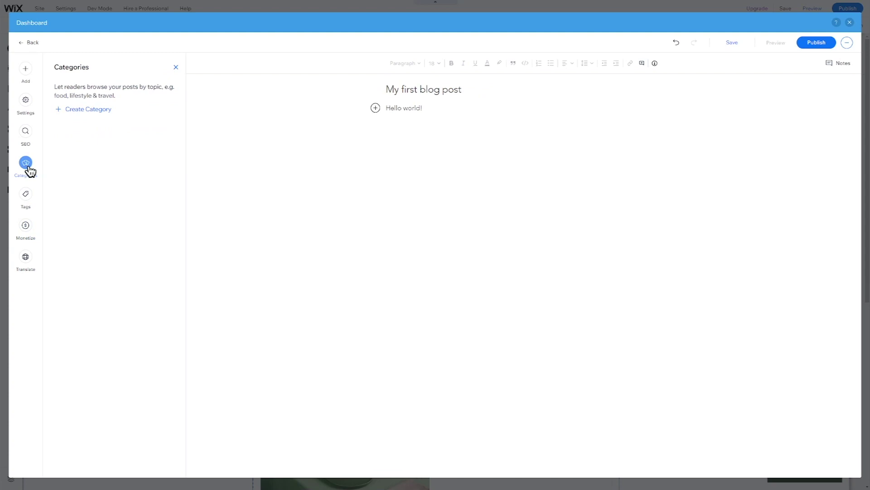
pyautogui.click(819, 43)
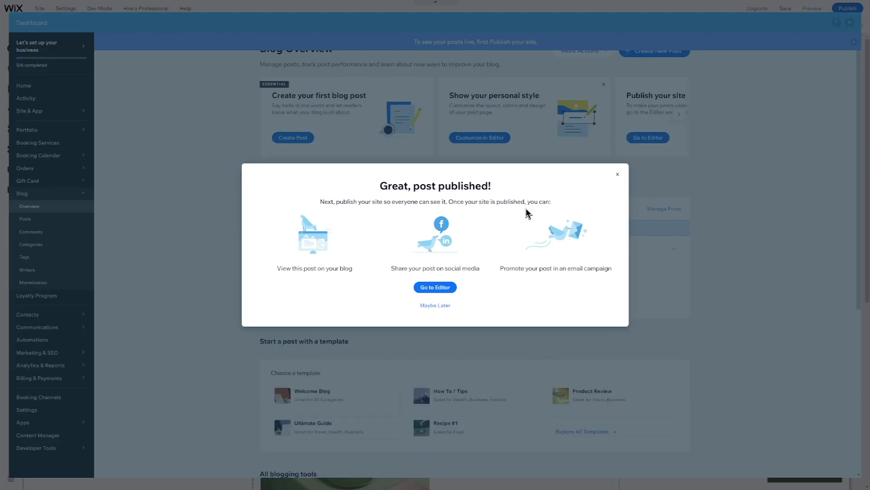
pyautogui.click(132, 184)
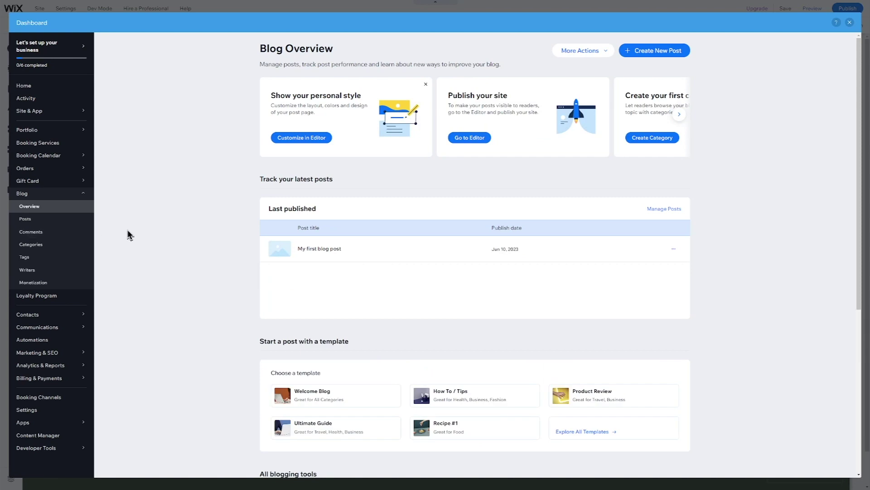
# Check the blog's Comments, then close the dashboard to return to the Blog page.
pyautogui.click(72, 234)
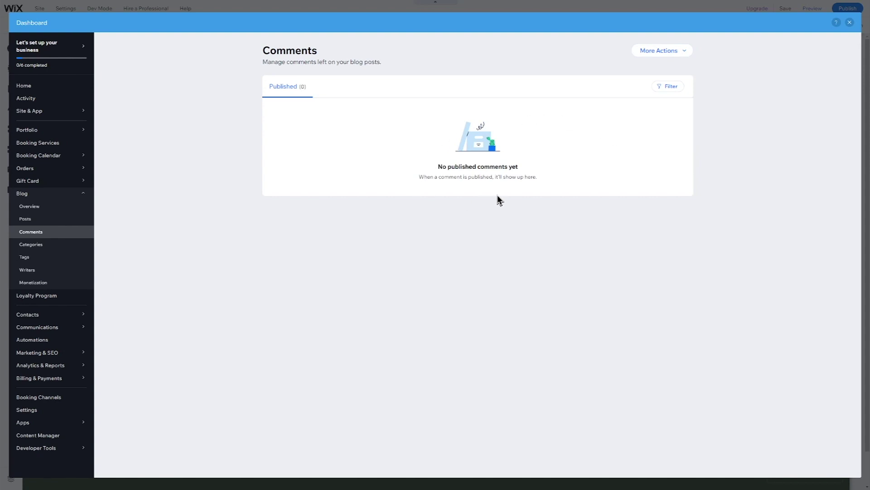
pyautogui.click(851, 23)
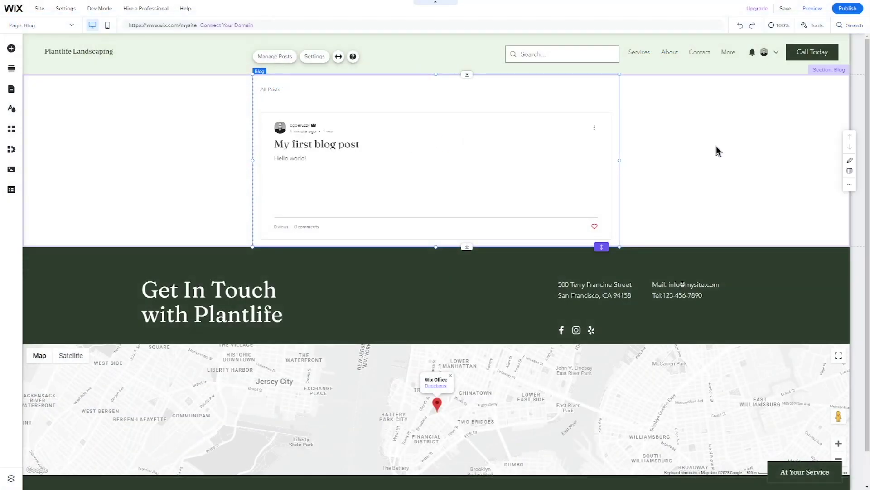
# Preview the site's Home page in the mobile view.
pyautogui.click(814, 10)
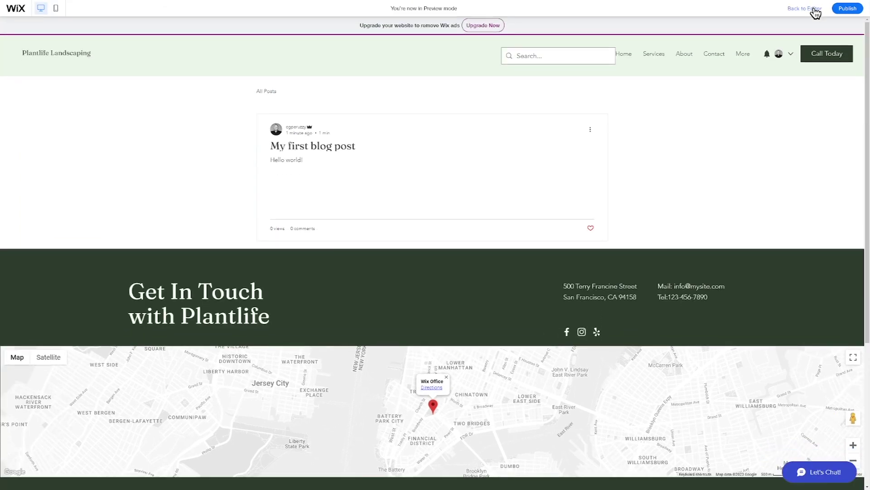
pyautogui.click(654, 54)
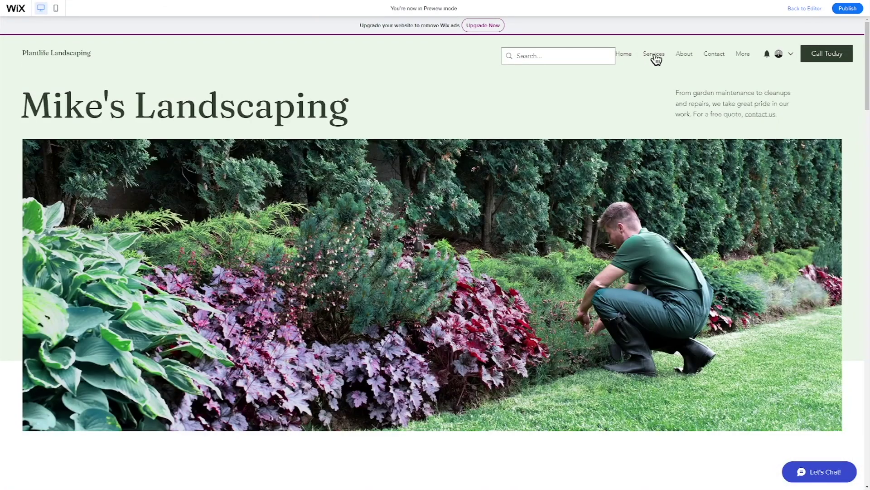
pyautogui.click(56, 9)
pyautogui.scroll(-5, 458, 254)
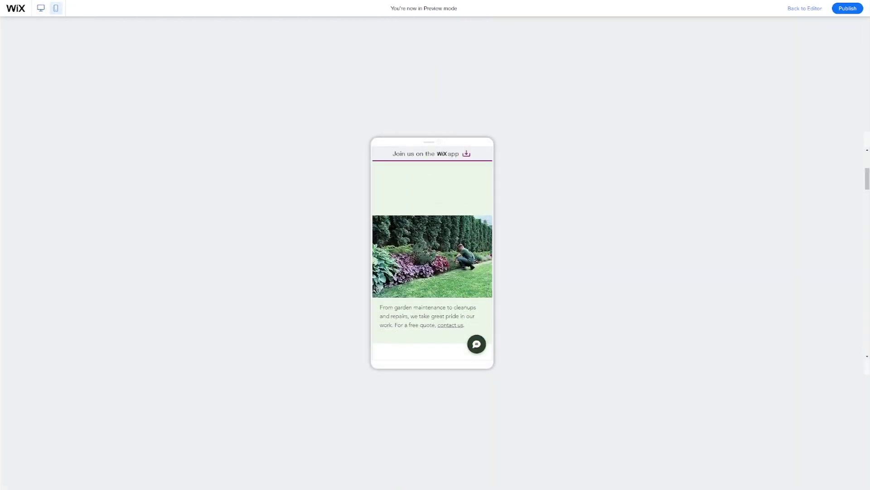
pyautogui.click(476, 322)
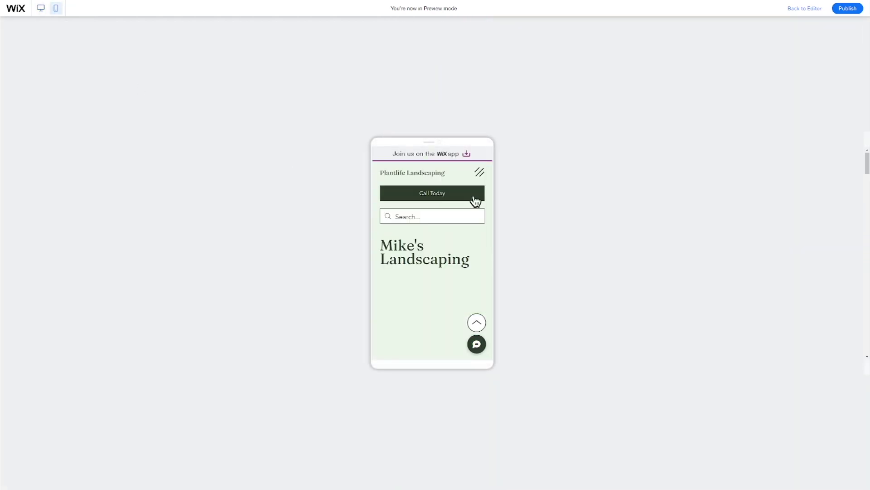
# Back in the editor, delete the watering-can photo strip from the mobile Home page.
pyautogui.click(809, 9)
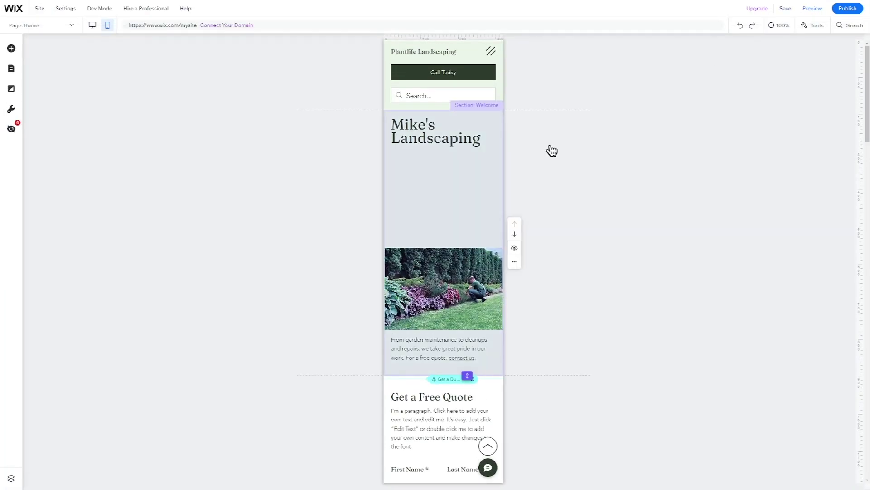
pyautogui.scroll(-15, 440, 281)
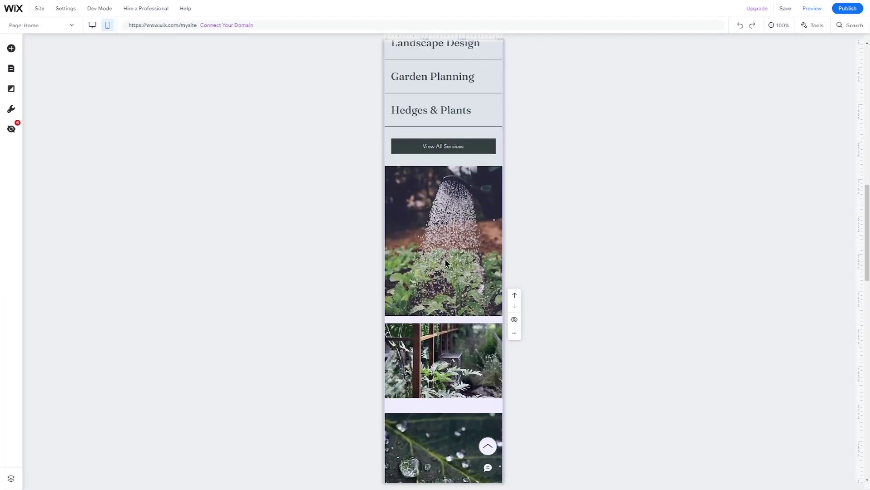
pyautogui.click(450, 246)
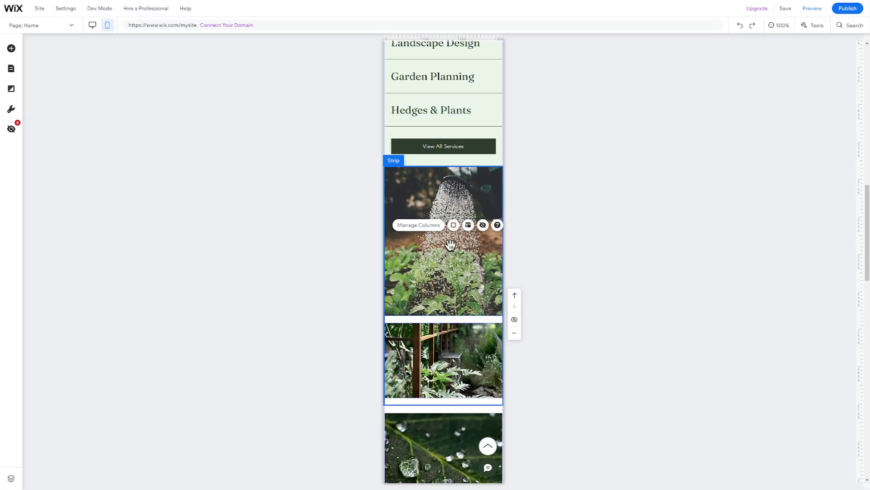
pyautogui.rightClick(450, 246)
pyautogui.click(470, 337)
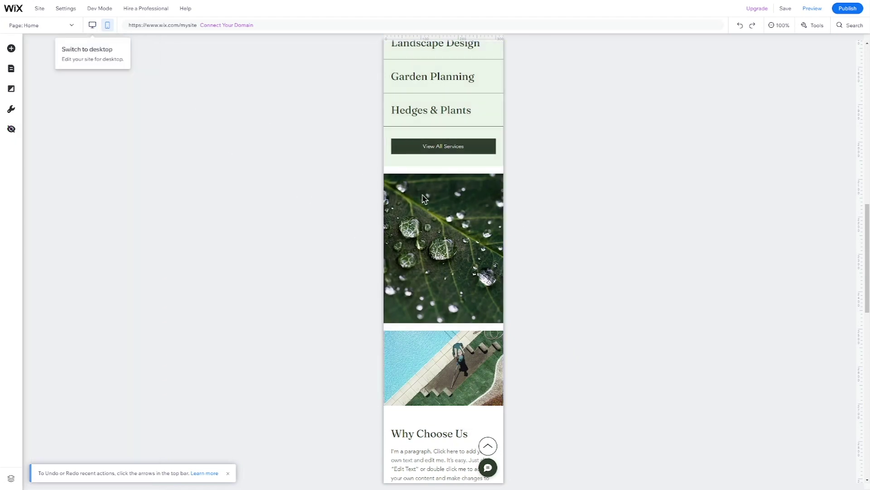
# Publish the whole site from the top bar, making it live at its wixsite.com address.
pyautogui.scroll(-8, 365, 215)
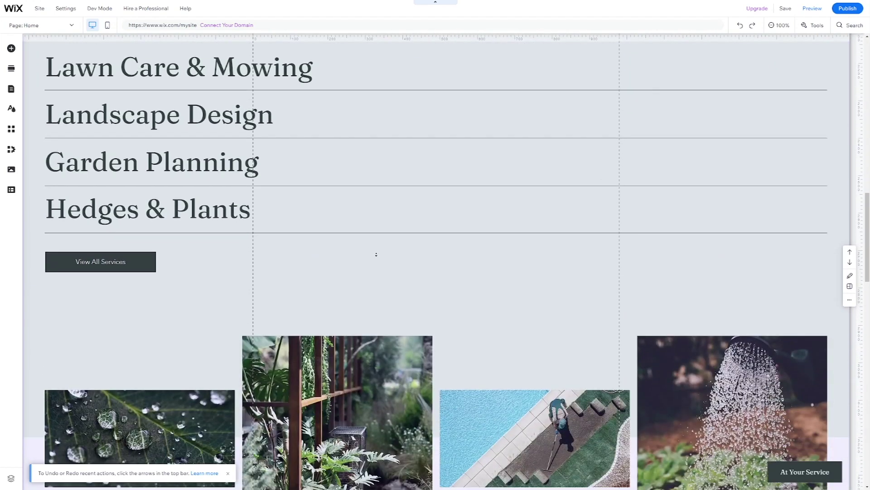
pyautogui.scroll(10, 349, 208)
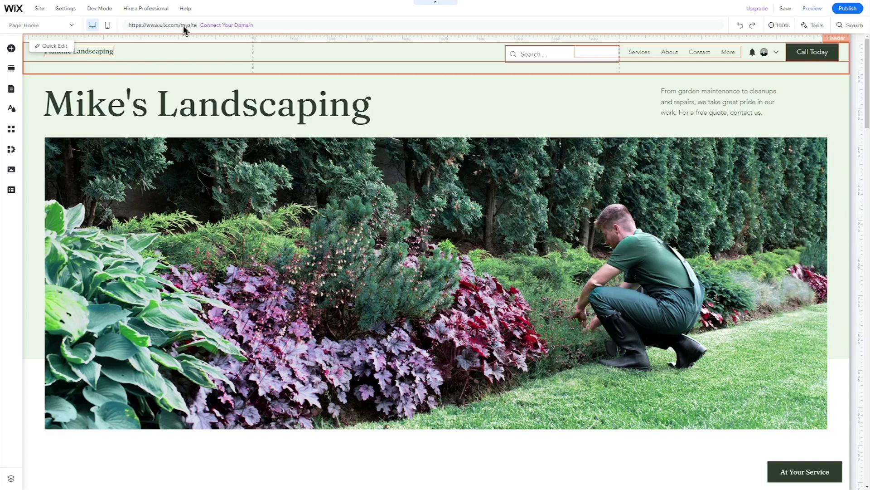
pyautogui.click(840, 10)
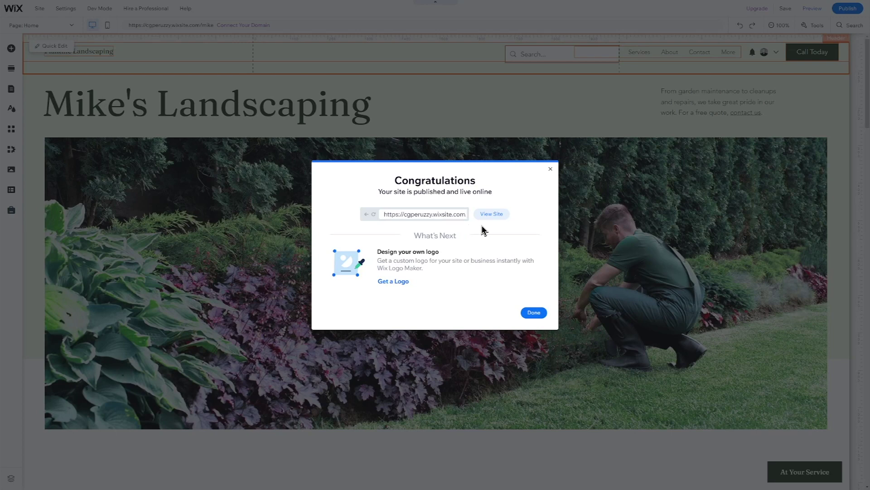
# Close the Congratulations confirmation and start connecting a custom domain to the site.
pyautogui.click(534, 312)
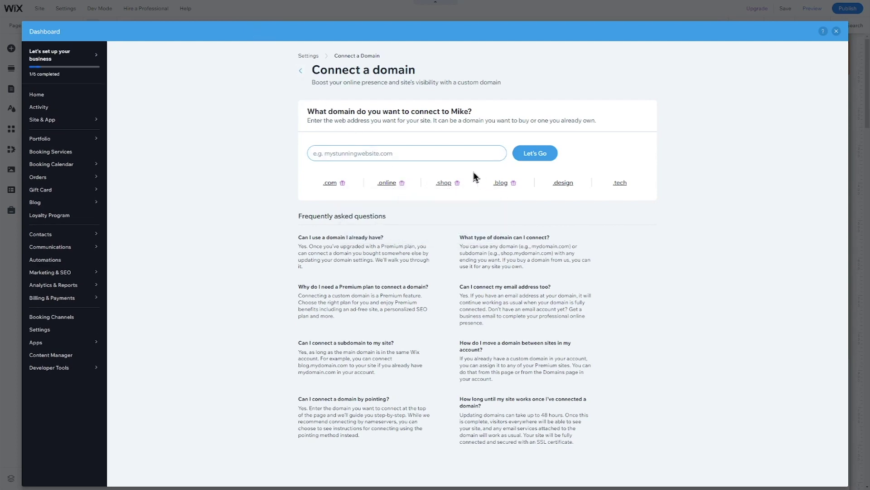
pyautogui.click(476, 154)
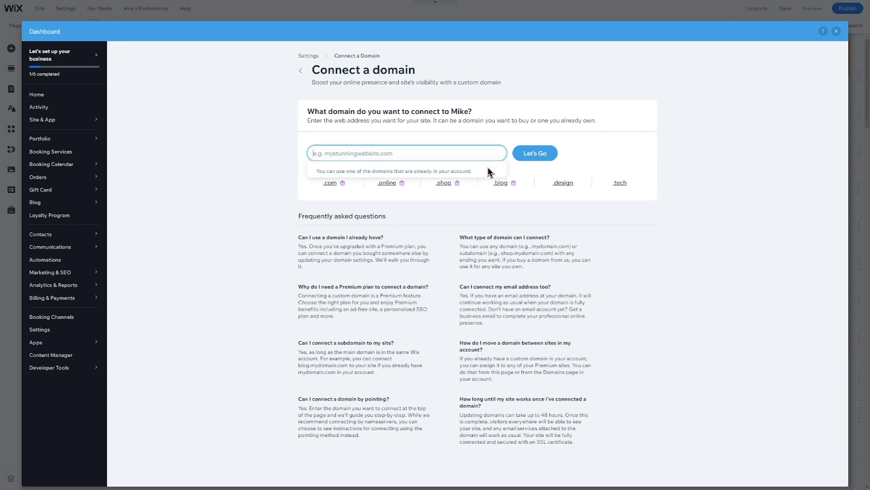